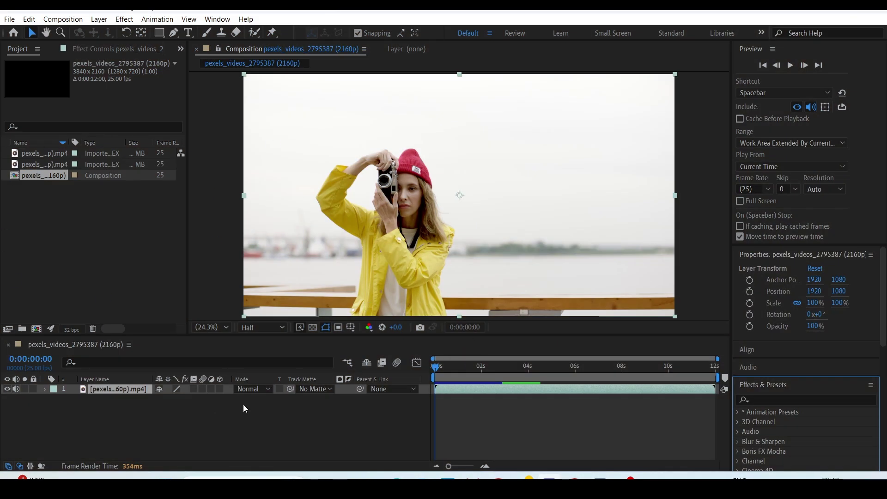
Add the building clip above the existing clip, scale it to about 34.5%, and place it beside the woman at about 2923, 1236.
{"action": "left_click", "coordinate": [47, 153]}
{"action": "left_click_drag", "start_coordinate": [47, 153], "coordinate": [133, 390]}
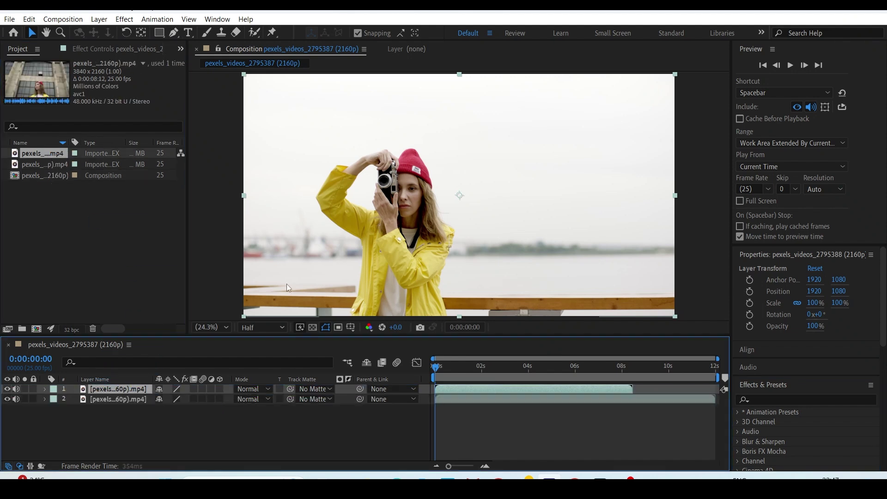
{"action": "left_click_drag", "start_coordinate": [674, 318], "coordinate": [555, 255]}
{"action": "left_click_drag", "start_coordinate": [559, 220], "coordinate": [590, 219]}
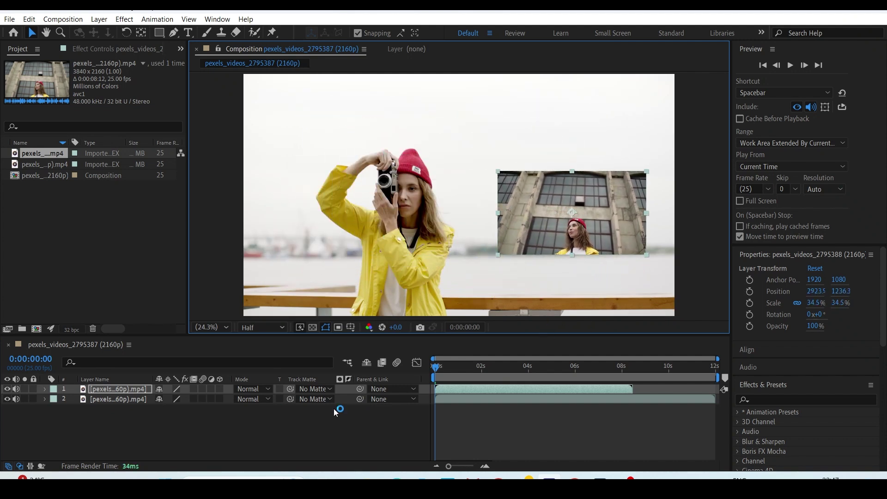
Create a new adjustment layer at the top of the composition.
{"action": "right_click", "coordinate": [256, 433]}
{"action": "mouse_move", "coordinate": [300, 295]}
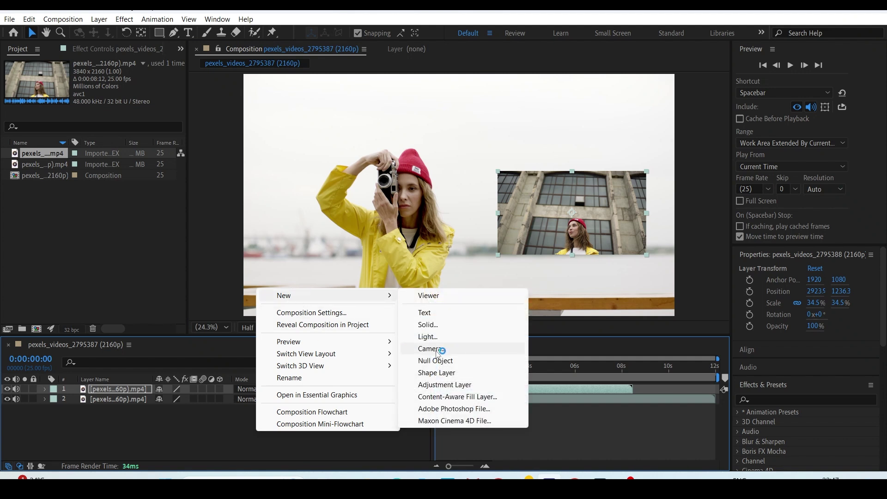
{"action": "left_click", "coordinate": [434, 387]}
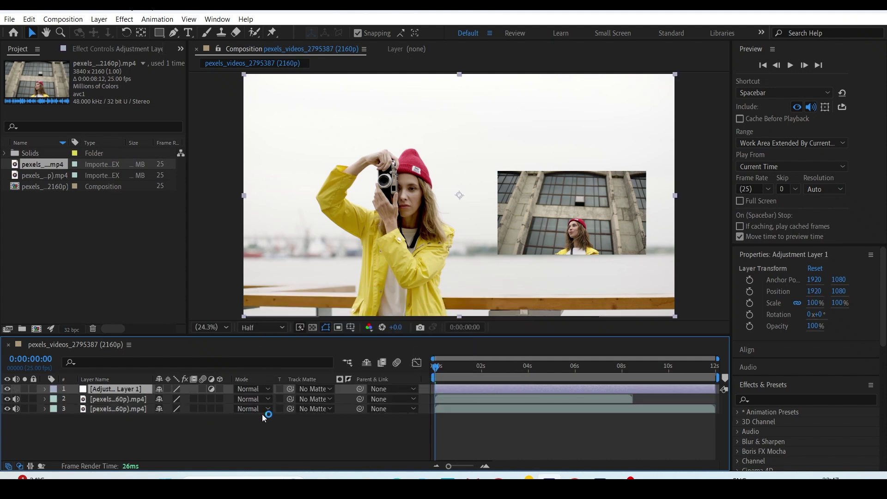
{"action": "left_click", "coordinate": [99, 19]}
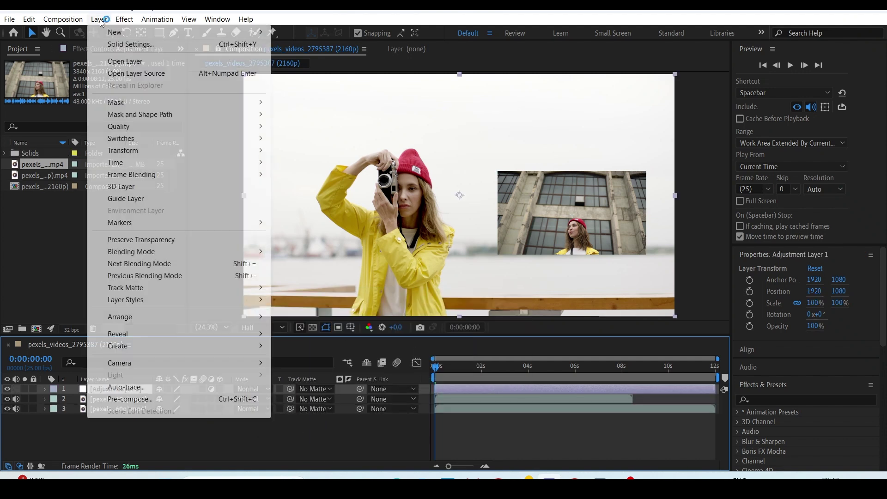
{"action": "mouse_move", "coordinate": [128, 37]}
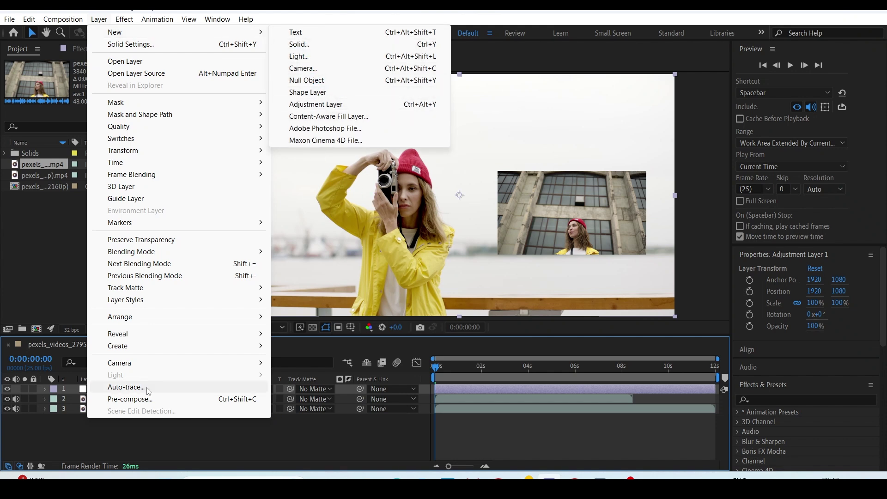
{"action": "left_click", "coordinate": [135, 434]}
{"action": "left_click", "coordinate": [125, 394]}
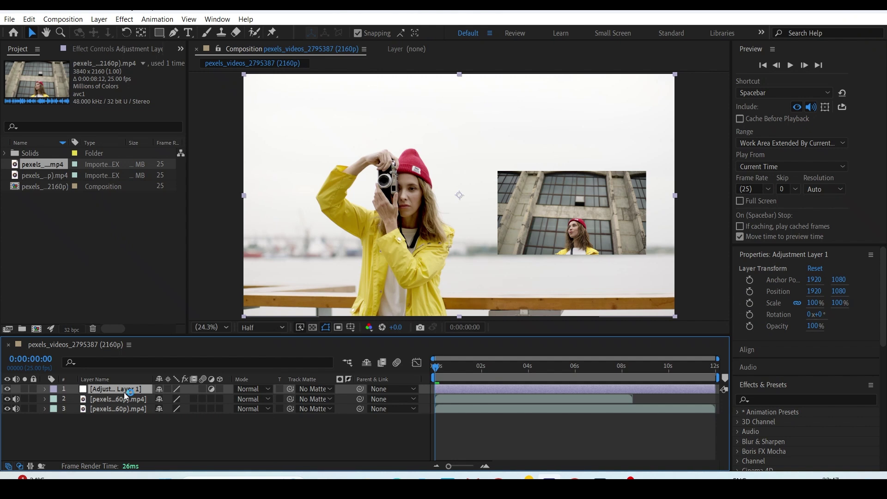
{"action": "left_click", "coordinate": [457, 378]}
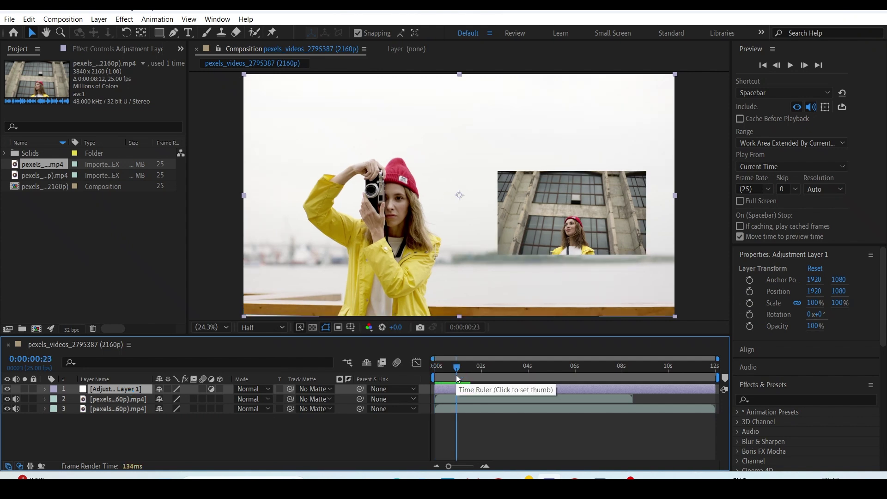
{"action": "left_click_drag", "start_coordinate": [457, 371], "coordinate": [416, 375]}
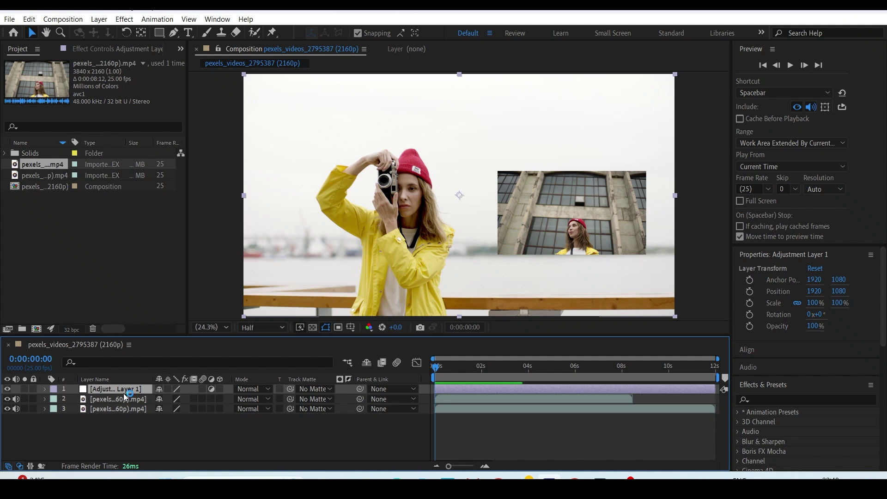
Find the Curves effect by searching "curv" and apply it to the adjustment layer.
{"action": "left_click", "coordinate": [213, 268]}
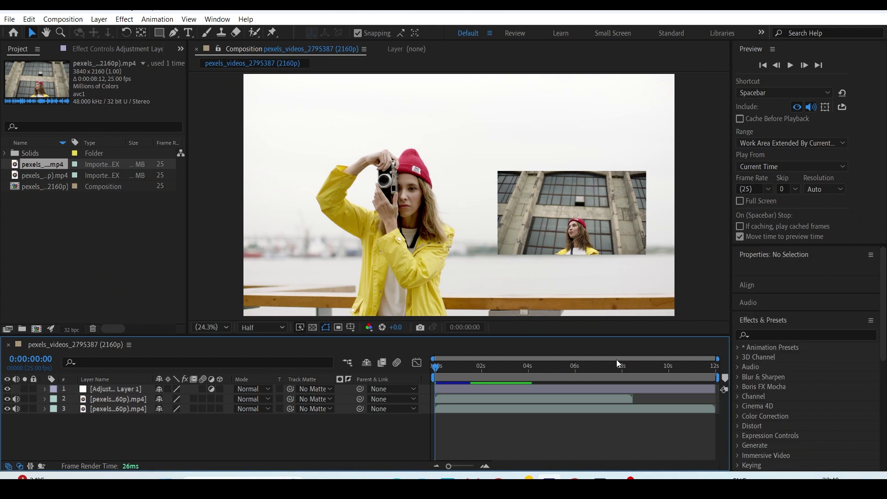
{"action": "left_click", "coordinate": [776, 335]}
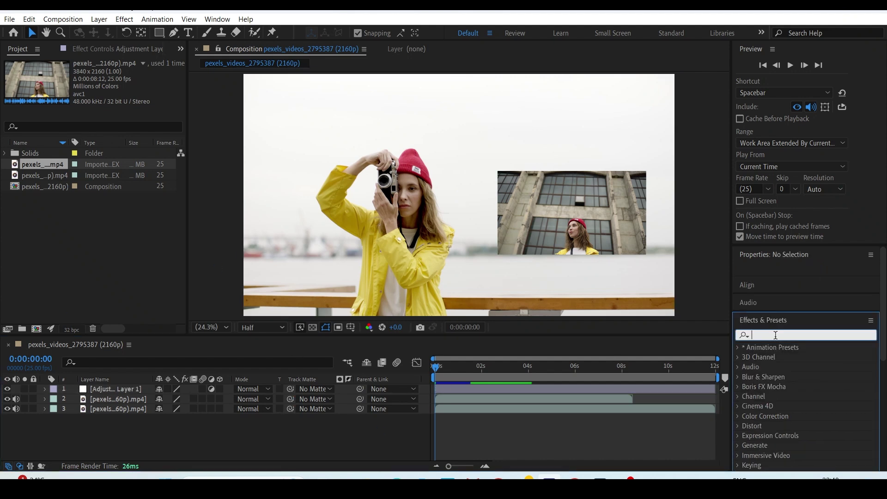
{"action": "type", "text": "cu"}
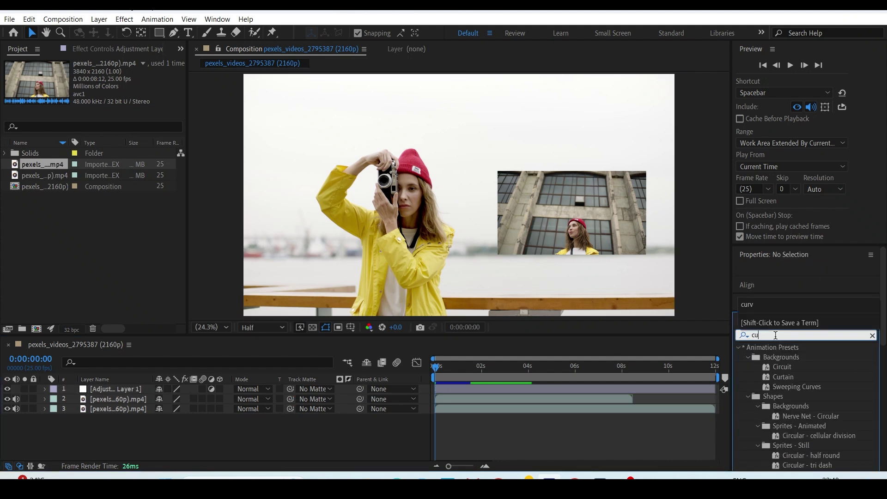
{"action": "type", "text": "rv"}
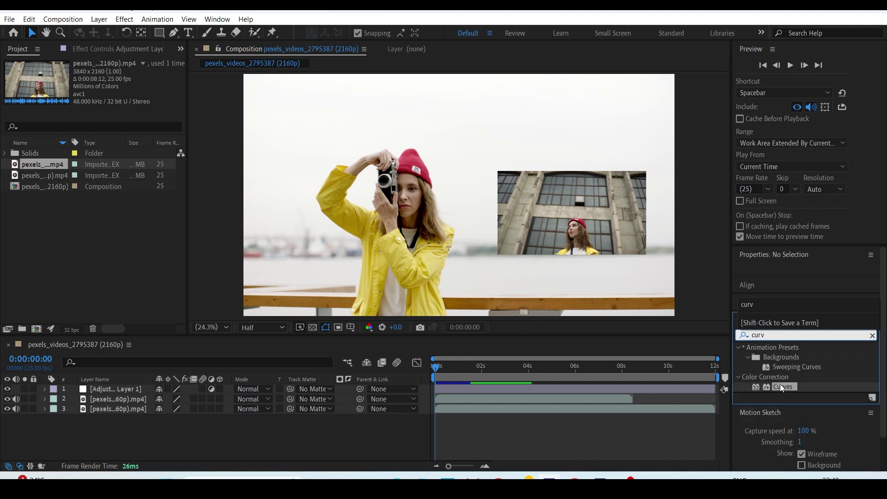
{"action": "left_click_drag", "start_coordinate": [779, 384], "coordinate": [134, 389]}
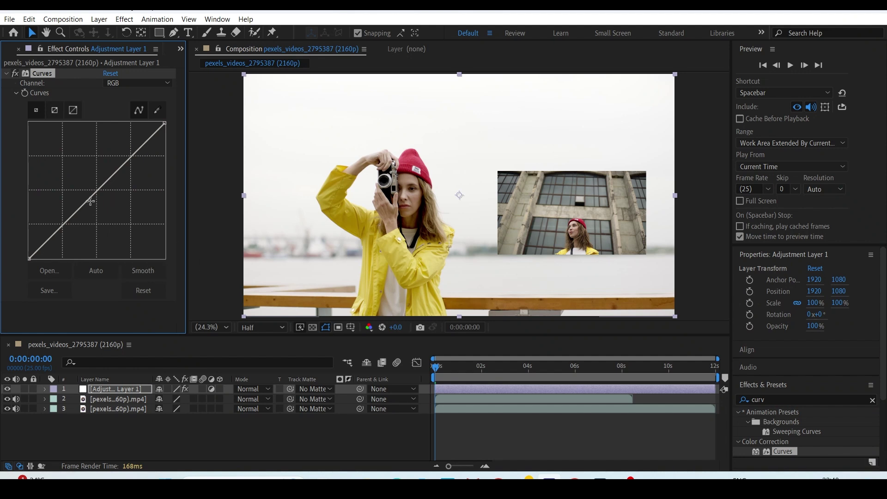
Shape the adjustment layer's RGB curve into an S with lowered midtones and raised highlights, then switch the curve channel to Red.
{"action": "left_click_drag", "start_coordinate": [94, 192], "coordinate": [108, 207]}
{"action": "mouse_move", "coordinate": [131, 157]}
{"action": "left_mouse_down"}
{"action": "mouse_move", "coordinate": [146, 145]}
{"action": "mouse_move", "coordinate": [137, 143]}
{"action": "left_mouse_up"}
{"action": "left_click_drag", "start_coordinate": [107, 205], "coordinate": [103, 197]}
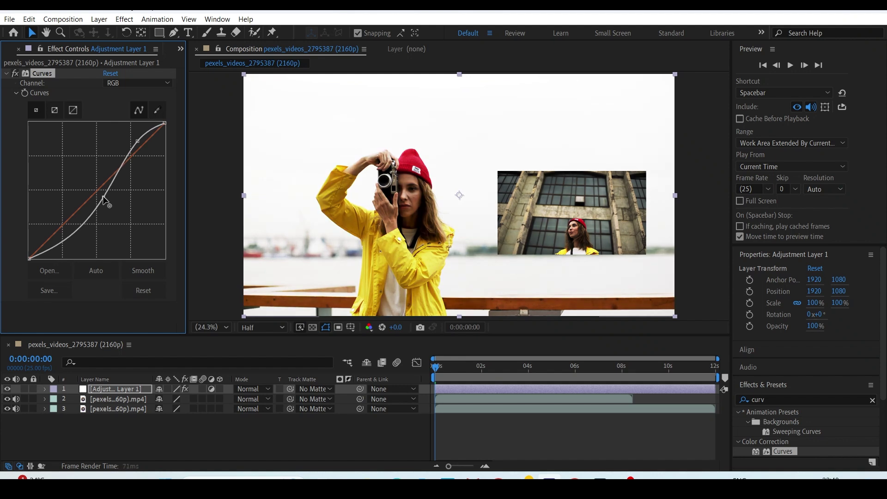
{"action": "left_click", "coordinate": [133, 83]}
{"action": "left_click", "coordinate": [127, 105]}
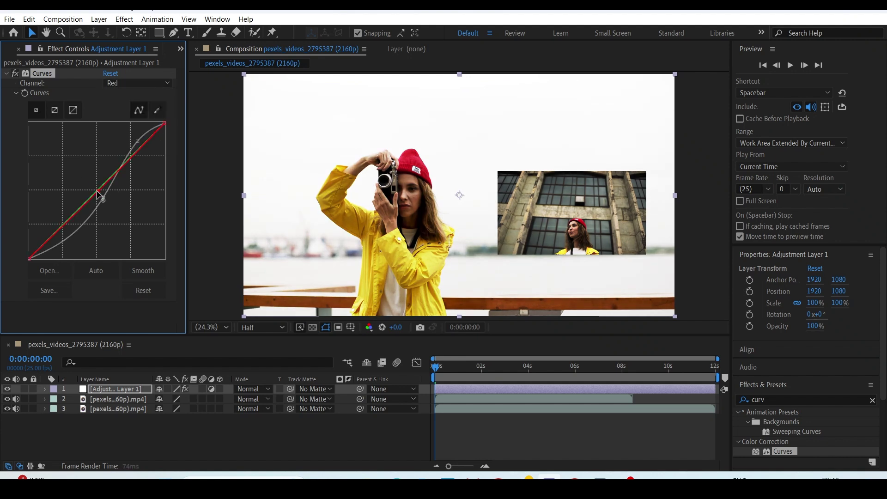
Find the Stylize Glow effect by searching "glow" and apply it to the adjustment layer.
{"action": "left_click", "coordinate": [123, 423]}
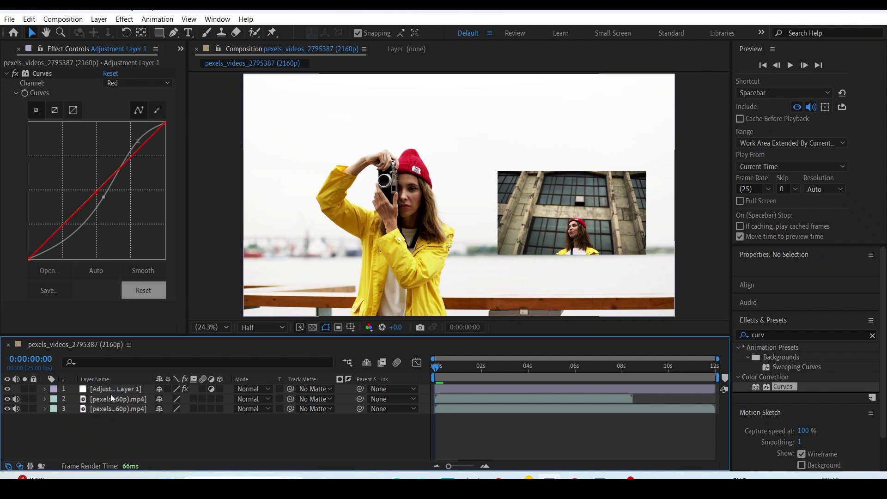
{"action": "left_click_drag", "start_coordinate": [143, 427], "coordinate": [98, 396]}
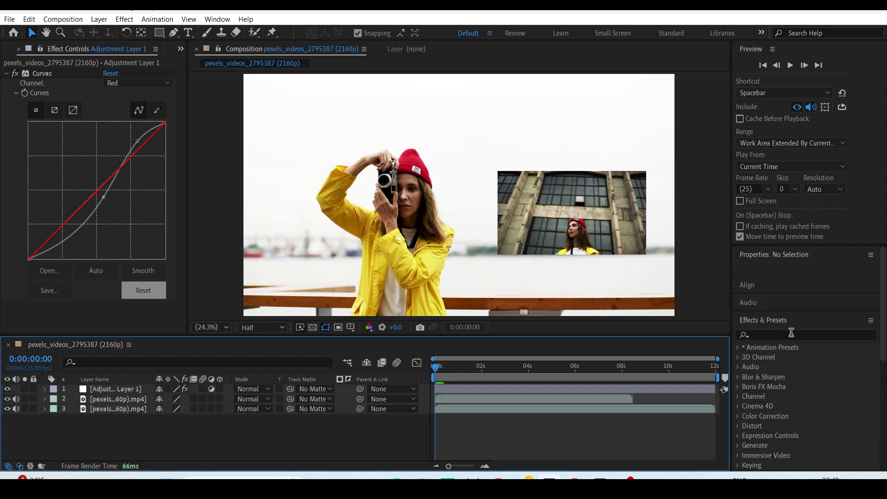
{"action": "left_click", "coordinate": [792, 333]}
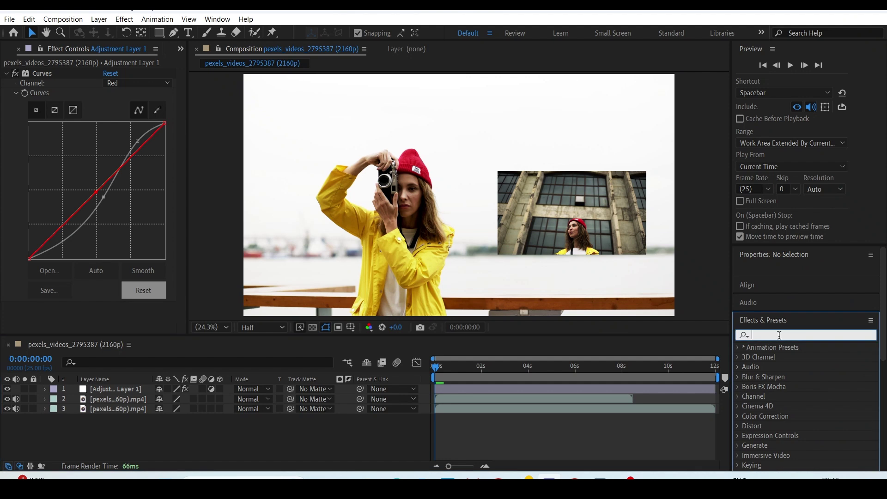
{"action": "type", "text": "glow"}
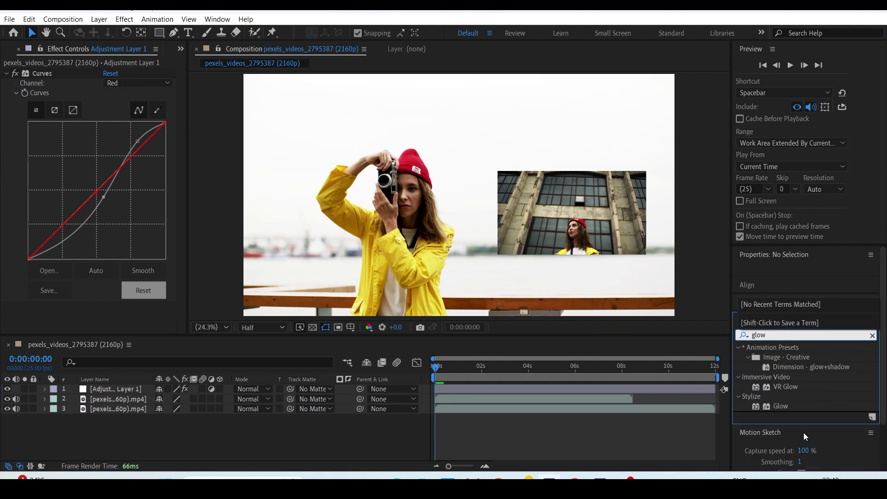
{"action": "left_click", "coordinate": [778, 408]}
{"action": "left_click_drag", "start_coordinate": [778, 411], "coordinate": [106, 392]}
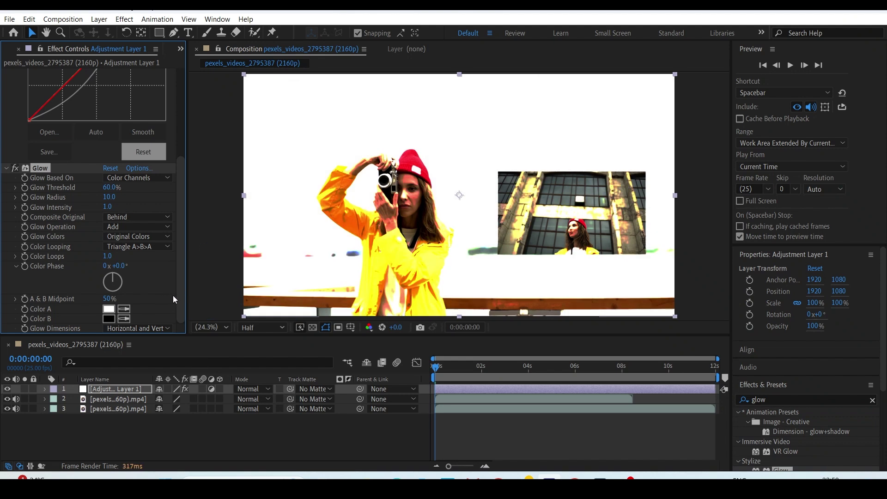
Move the small building clip above the adjustment layer in the layer stack.
{"action": "left_click", "coordinate": [109, 399]}
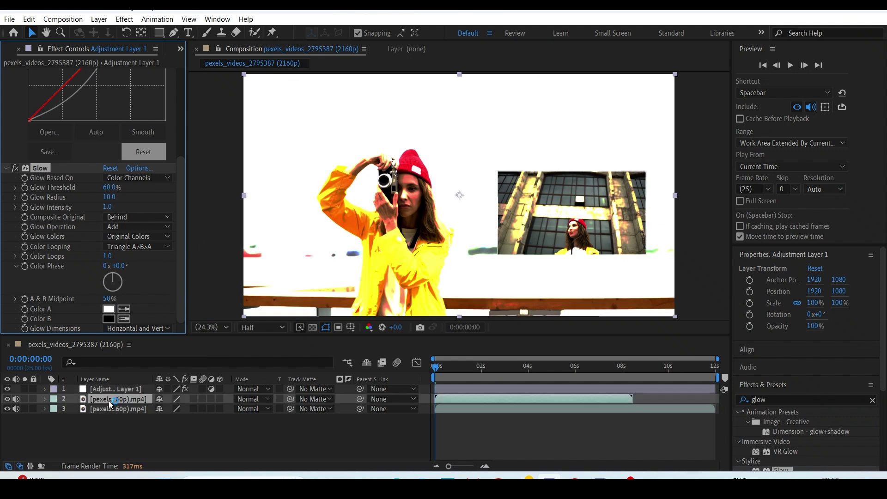
{"action": "left_click_drag", "start_coordinate": [109, 400], "coordinate": [109, 386]}
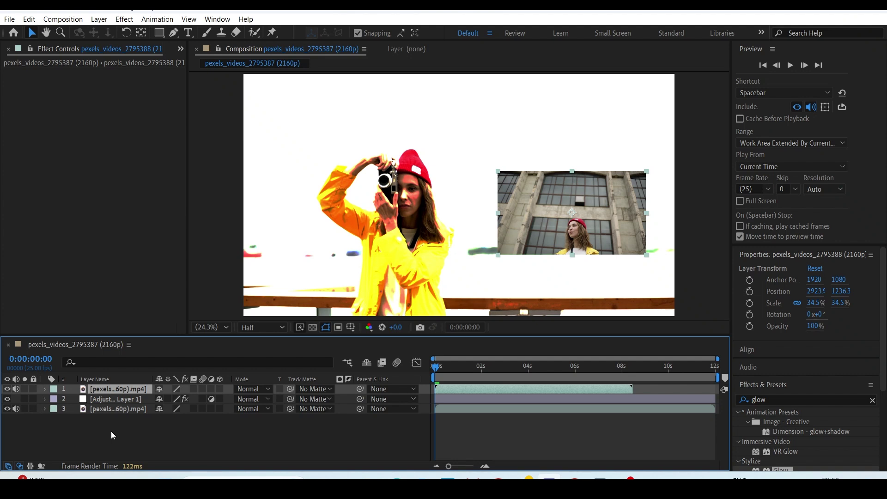
{"action": "left_click_drag", "start_coordinate": [181, 437], "coordinate": [126, 387]}
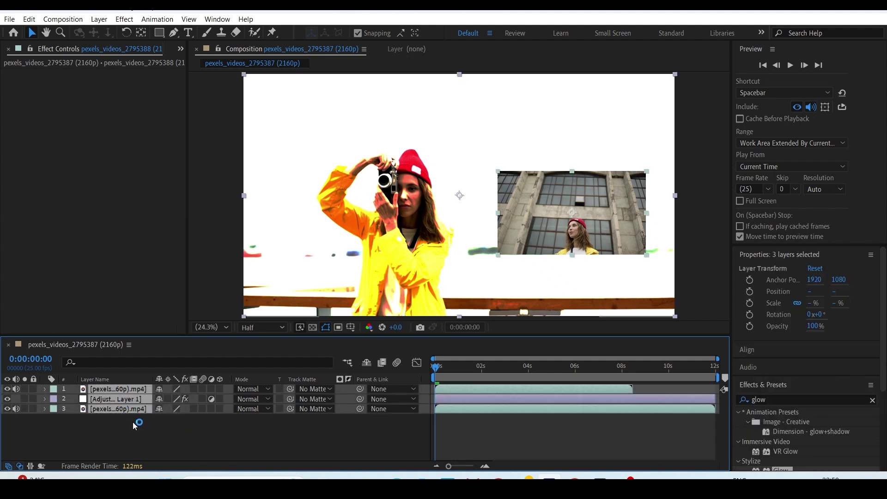
{"action": "left_click", "coordinate": [128, 429]}
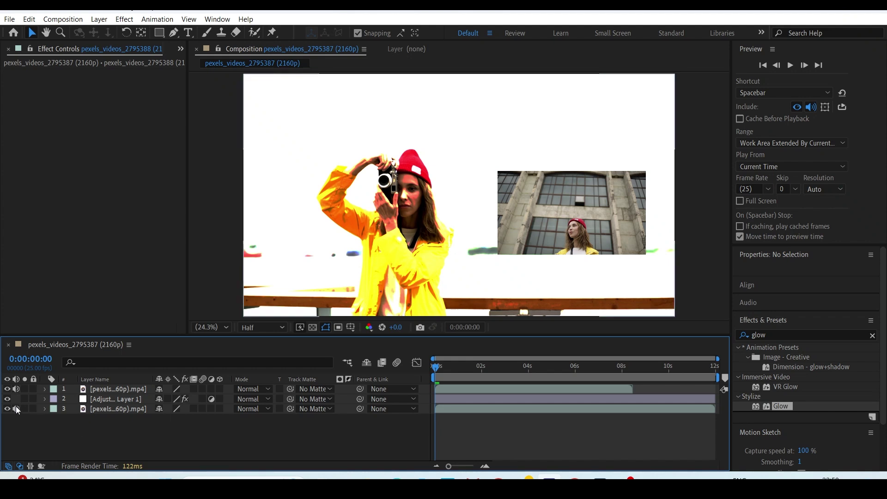
Turn off the Glow and Curves effects on the adjustment layer.
{"action": "left_click", "coordinate": [97, 399]}
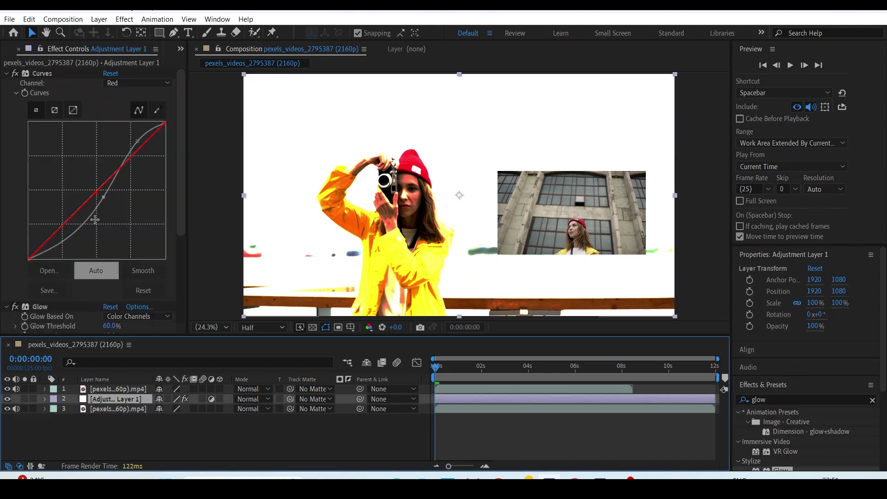
{"action": "left_click", "coordinate": [15, 307]}
{"action": "left_click", "coordinate": [15, 73]}
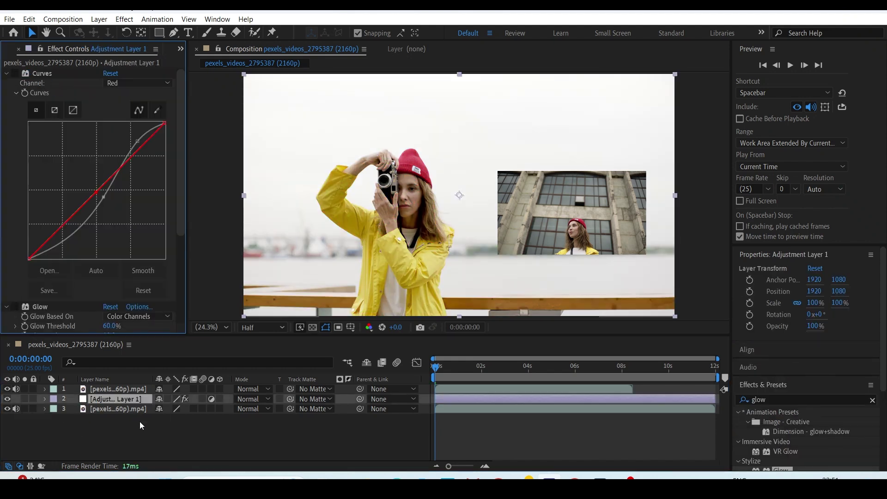
{"action": "left_click", "coordinate": [160, 423]}
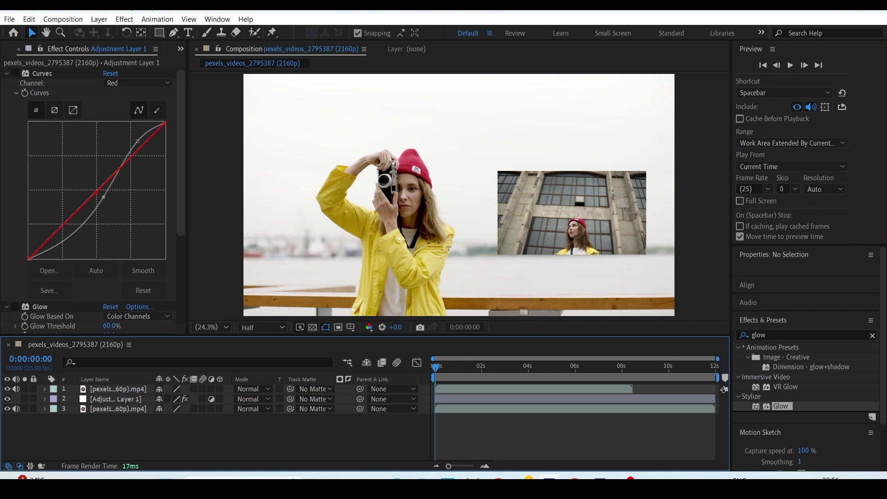
Turn the small building clip into an adjustment layer using its adjustment switch.
{"action": "left_click", "coordinate": [123, 389]}
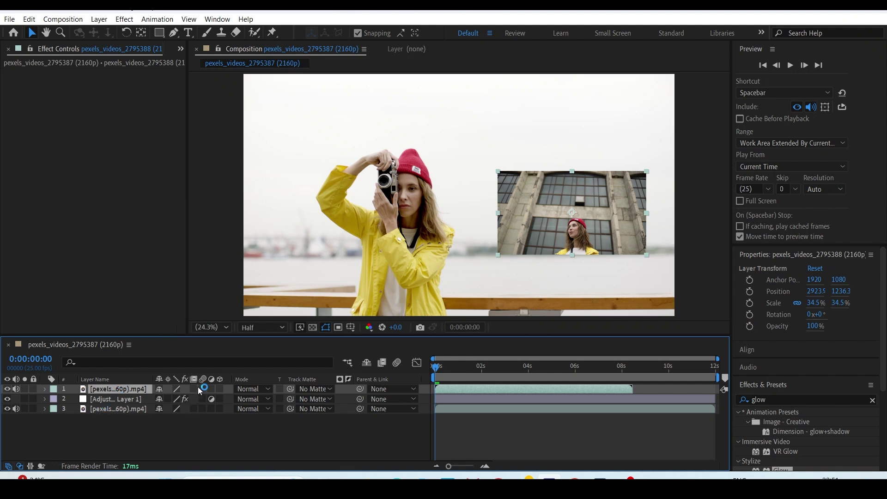
{"action": "left_click", "coordinate": [212, 389]}
{"action": "left_click", "coordinate": [211, 388]}
{"action": "left_click", "coordinate": [212, 389]}
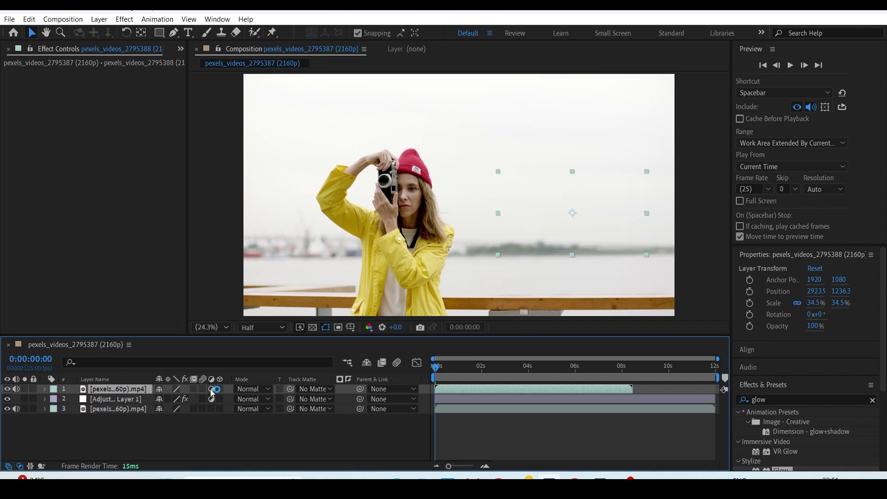
{"action": "left_click", "coordinate": [213, 393]}
Apply the Curves effect to the building clip and bend its RGB curve upward to brighten the area beneath it.
{"action": "left_click", "coordinate": [791, 398]}
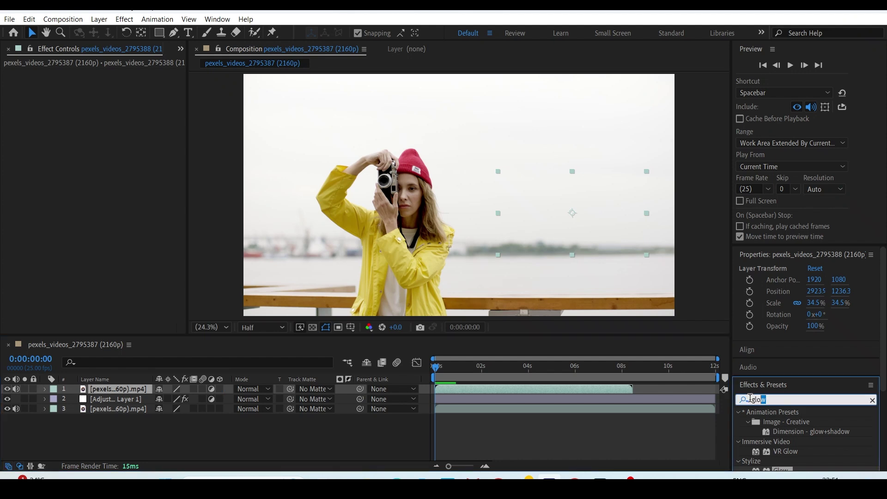
{"action": "type", "text": "curv"}
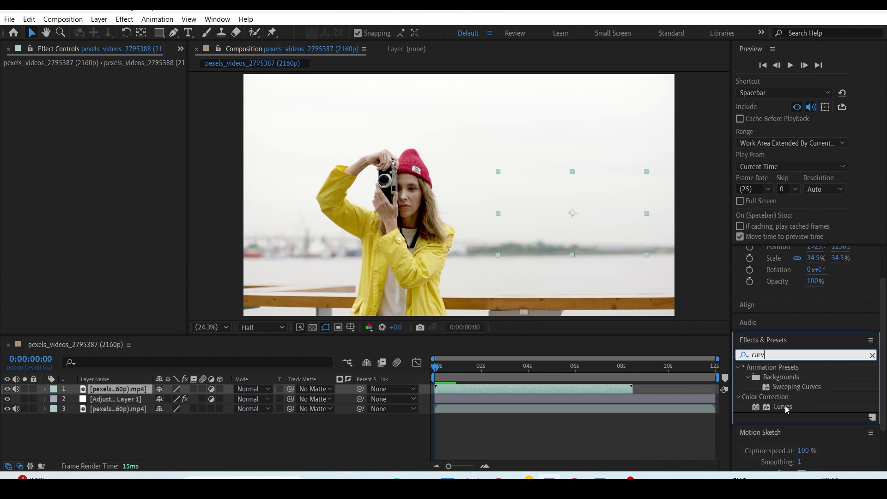
{"action": "left_click_drag", "start_coordinate": [785, 409], "coordinate": [119, 388]}
{"action": "mouse_move", "coordinate": [93, 189]}
{"action": "left_mouse_down"}
{"action": "mouse_move", "coordinate": [85, 174]}
{"action": "mouse_move", "coordinate": [99, 187]}
{"action": "mouse_move", "coordinate": [94, 178]}
{"action": "left_mouse_up"}
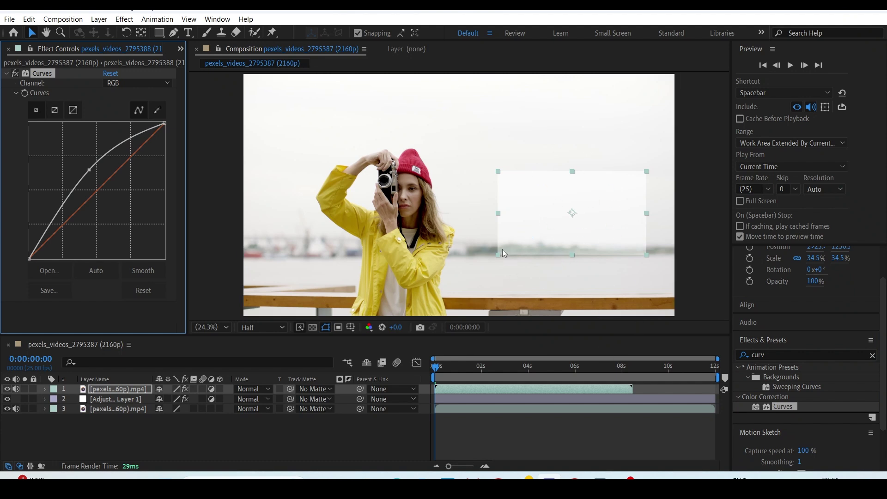
Stretch the building clip to about 122.5% by 79.8% over the woman, and bend its RGB curve downward to darken that area.
{"action": "left_click_drag", "start_coordinate": [498, 254], "coordinate": [297, 314]}
{"action": "left_click_drag", "start_coordinate": [584, 230], "coordinate": [522, 220]}
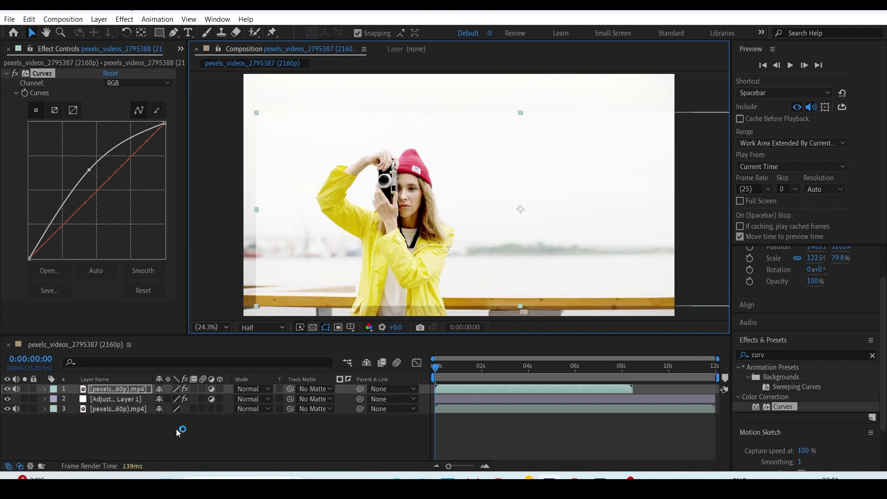
{"action": "left_click_drag", "start_coordinate": [88, 171], "coordinate": [121, 205]}
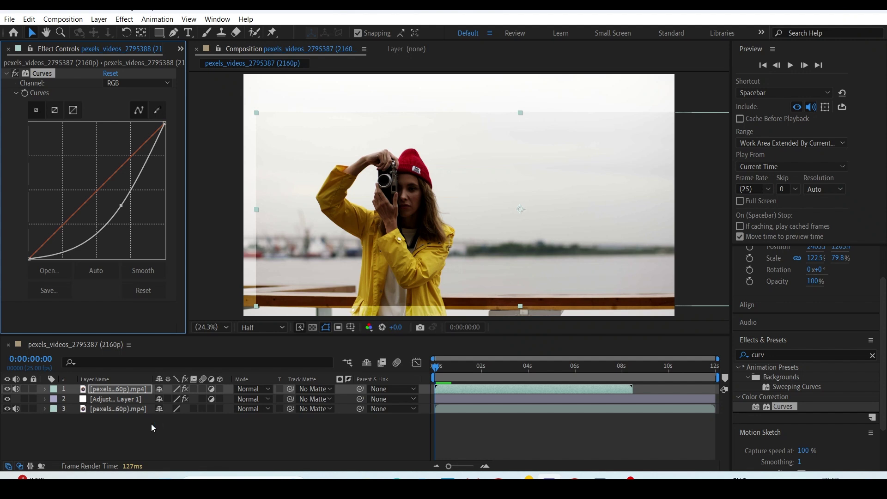
{"action": "right_click", "coordinate": [303, 426]}
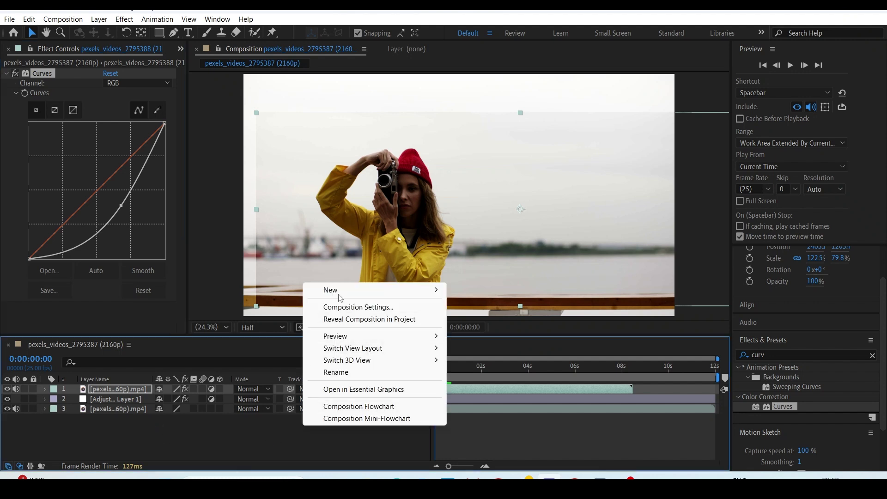
{"action": "mouse_move", "coordinate": [351, 290]}
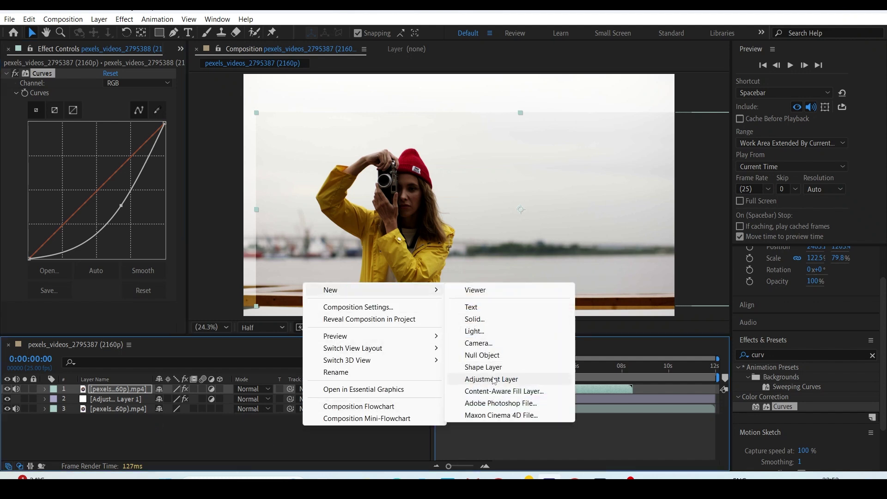
{"action": "left_click", "coordinate": [120, 419]}
{"action": "left_click", "coordinate": [129, 390]}
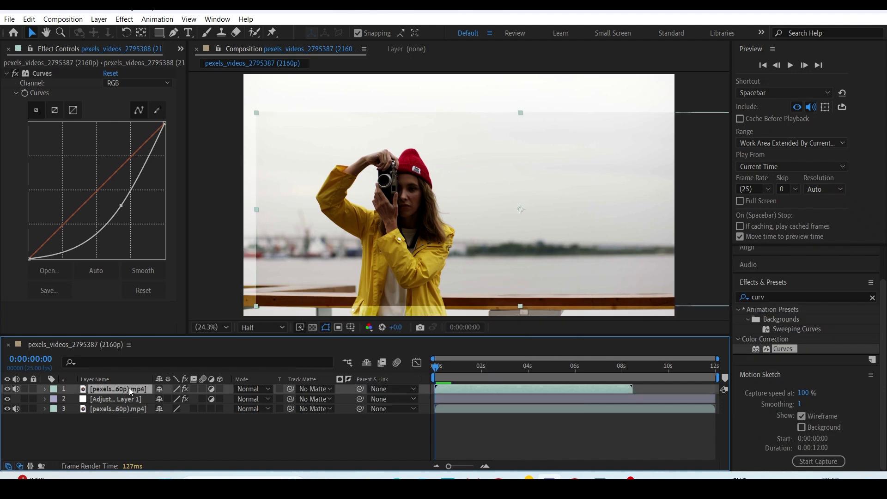
{"action": "left_click", "coordinate": [211, 390]}
{"action": "left_click", "coordinate": [234, 440]}
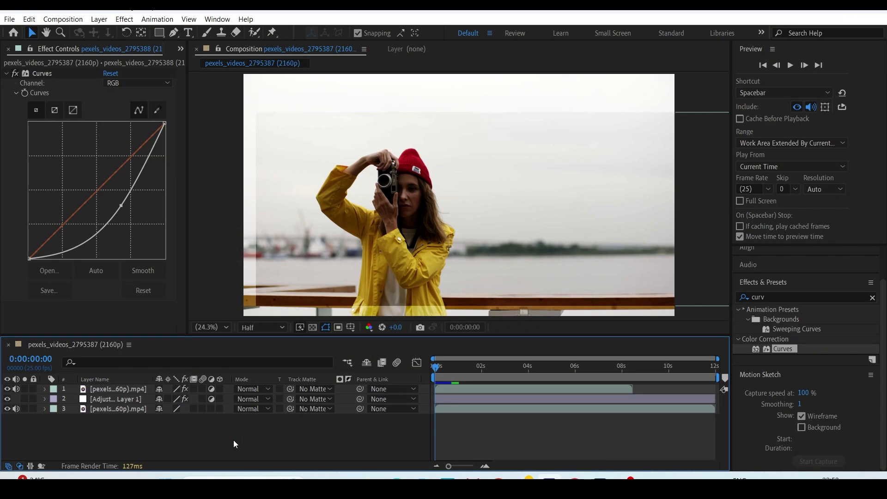
Create a 1920x1080, 24 fps composition named Parent and child with a duration of 0:00:14:05.
{"action": "key", "text": "ctrl+n"}
{"action": "type", "text": "Parent and child"}
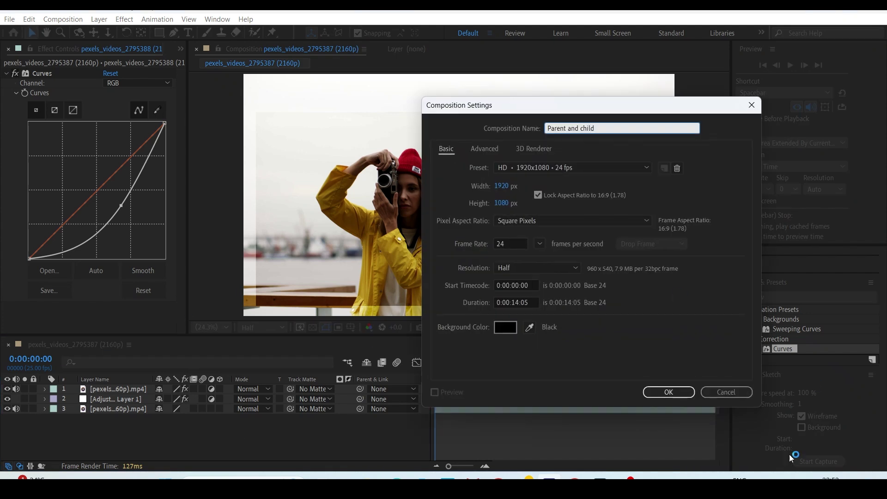
{"action": "left_click", "coordinate": [676, 393]}
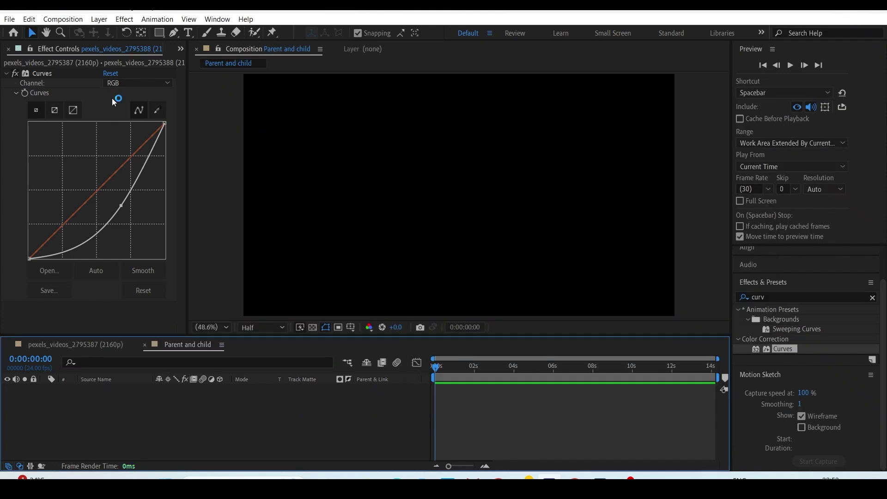
Draw a square near the middle of the composition with the Rectangle tool and centre its anchor point on the shape.
{"action": "left_click", "coordinate": [165, 35]}
{"action": "mouse_move", "coordinate": [164, 35]}
{"action": "left_mouse_down"}
{"action": "mouse_move", "coordinate": [217, 57]}
{"action": "mouse_move", "coordinate": [198, 33]}
{"action": "left_mouse_up"}
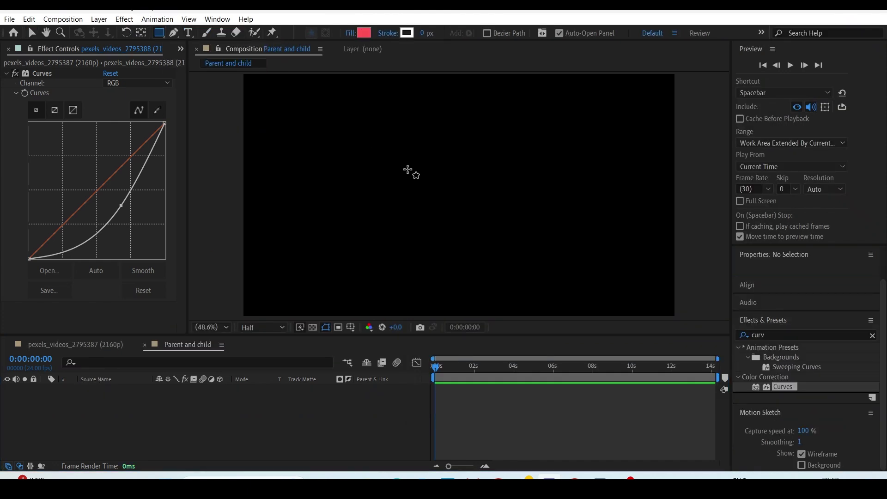
{"action": "mouse_move", "coordinate": [412, 161]}
{"action": "left_mouse_down"}
{"action": "mouse_move", "coordinate": [455, 234]}
{"action": "mouse_move", "coordinate": [491, 223]}
{"action": "mouse_move", "coordinate": [495, 247]}
{"action": "mouse_move", "coordinate": [453, 196]}
{"action": "mouse_move", "coordinate": [474, 204]}
{"action": "mouse_move", "coordinate": [478, 193]}
{"action": "left_mouse_up"}
{"action": "key", "text": "v"}
{"action": "left_click", "coordinate": [141, 388]}
{"action": "key", "text": "ctrl+alt+Home"}
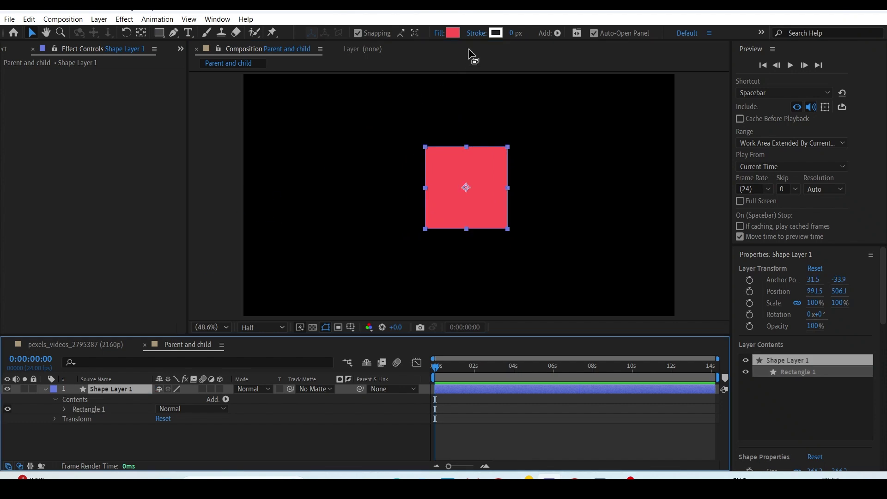
Change the square's fill colour to white and deselect its layer.
{"action": "left_click", "coordinate": [453, 32]}
{"action": "left_click_drag", "start_coordinate": [513, 220], "coordinate": [417, 119]}
{"action": "left_click", "coordinate": [764, 206]}
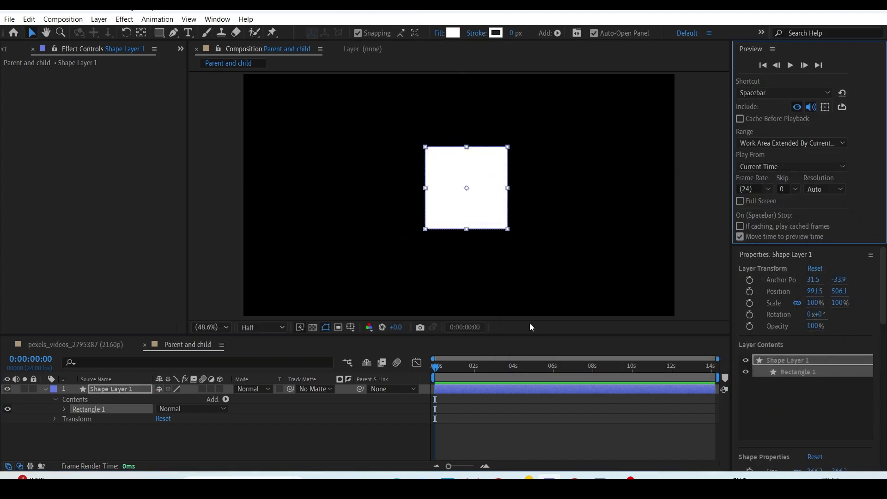
{"action": "left_click", "coordinate": [345, 453]}
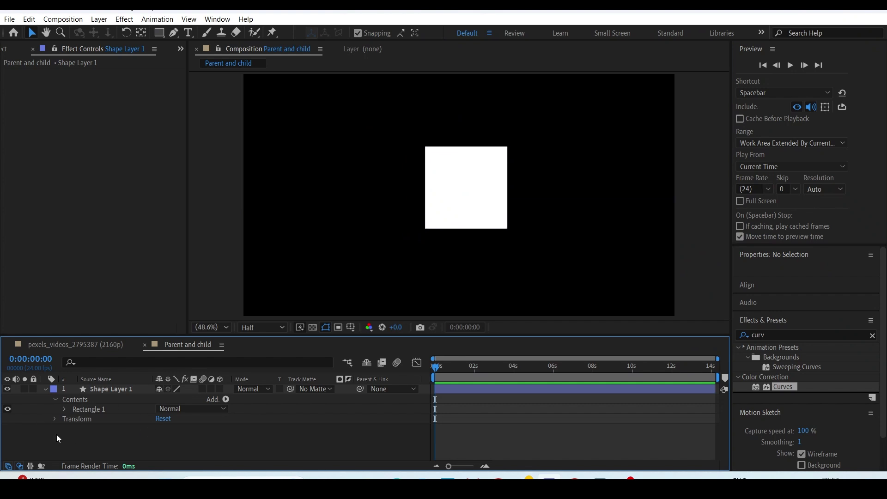
Keyframe the square's Rotation at the start of the composition and set it to 2 full revolutions at 0:00:03:21.
{"action": "left_click", "coordinate": [111, 391]}
{"action": "key", "text": "r"}
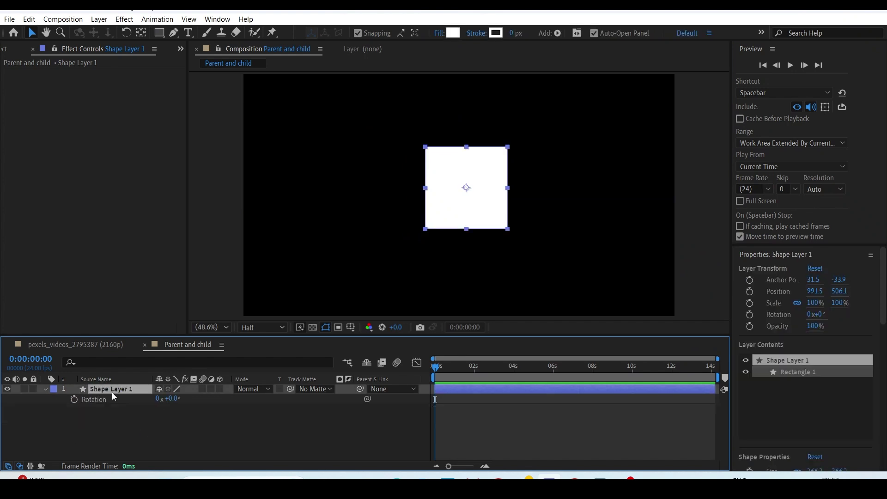
{"action": "left_click", "coordinate": [73, 399]}
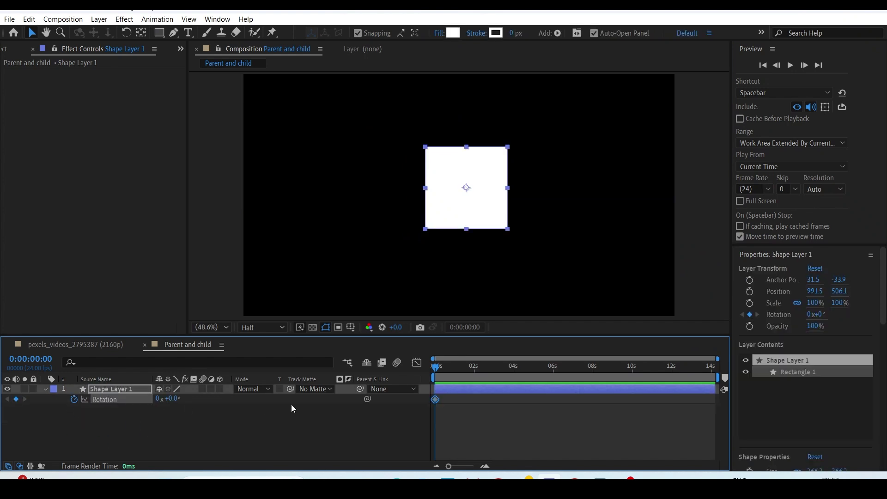
{"action": "left_click", "coordinate": [511, 380]}
{"action": "left_click", "coordinate": [157, 401]}
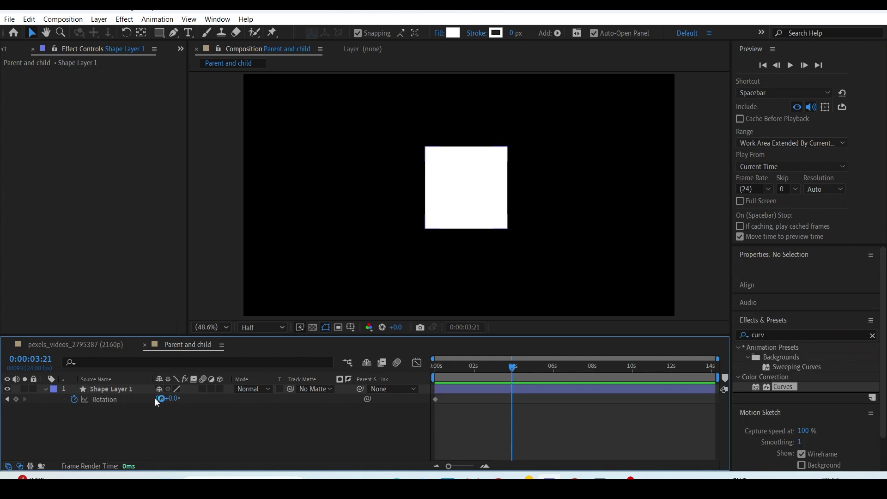
{"action": "left_click", "coordinate": [157, 400]}
{"action": "type", "text": "2"}
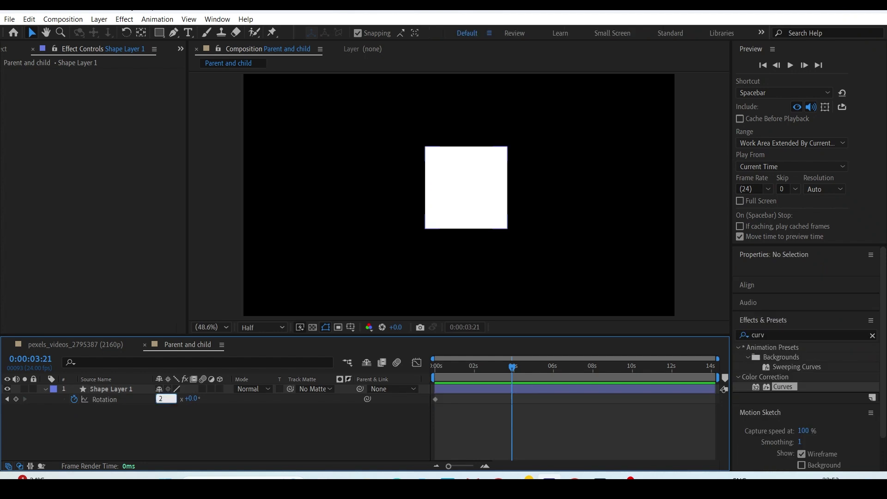
{"action": "key", "text": "Return"}
Trim the composition to end at about 0:00:04:04 and preview the square's rotation.
{"action": "left_click", "coordinate": [518, 367]}
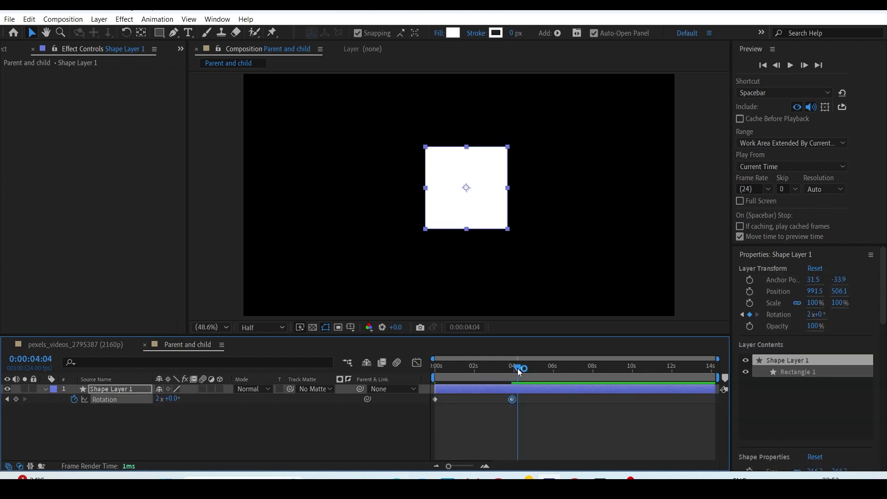
{"action": "key", "text": "ctrl+shift+x"}
{"action": "left_click_drag", "start_coordinate": [507, 372], "coordinate": [393, 373]}
{"action": "key", "text": "space"}
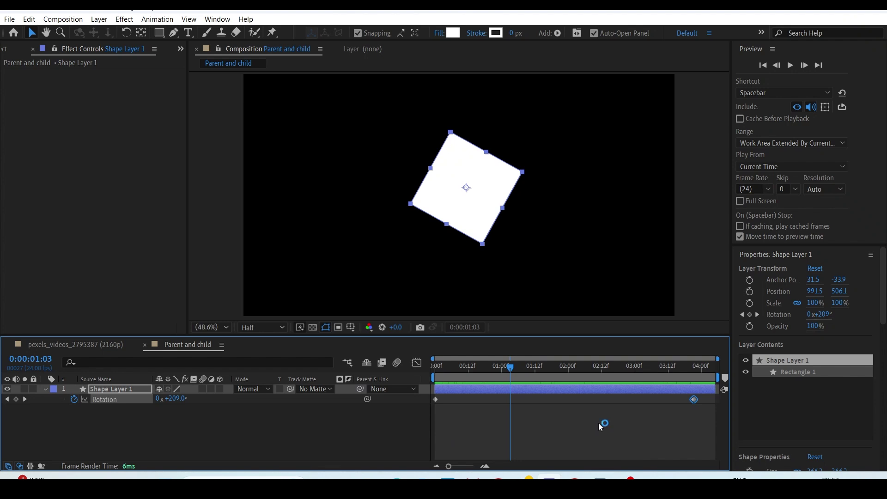
Switch to Photoshop and make Group 3, the arrow from Object A to Object B, visible in the diagram.
{"action": "left_click", "coordinate": [602, 481]}
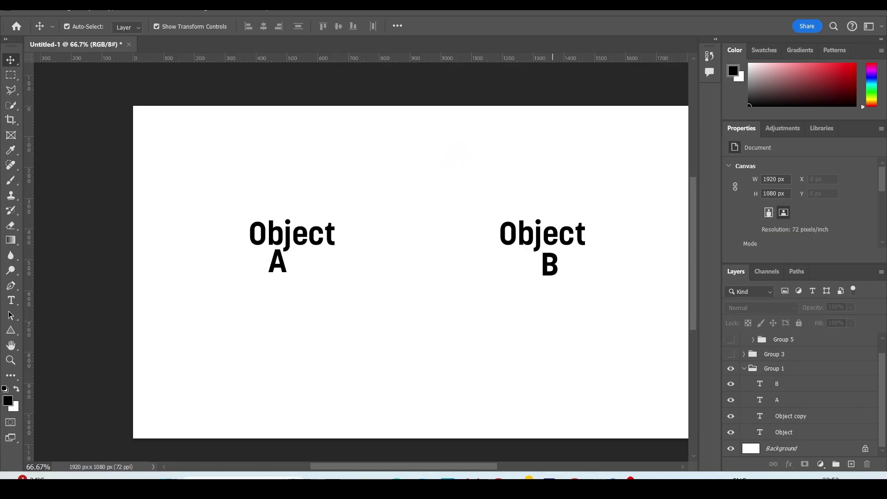
{"action": "left_click_drag", "start_coordinate": [509, 259], "coordinate": [441, 264]}
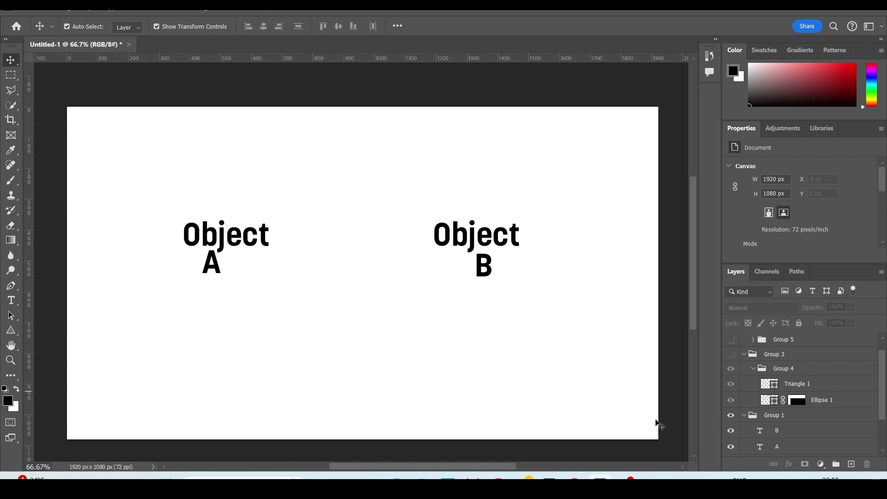
{"action": "left_click", "coordinate": [730, 353]}
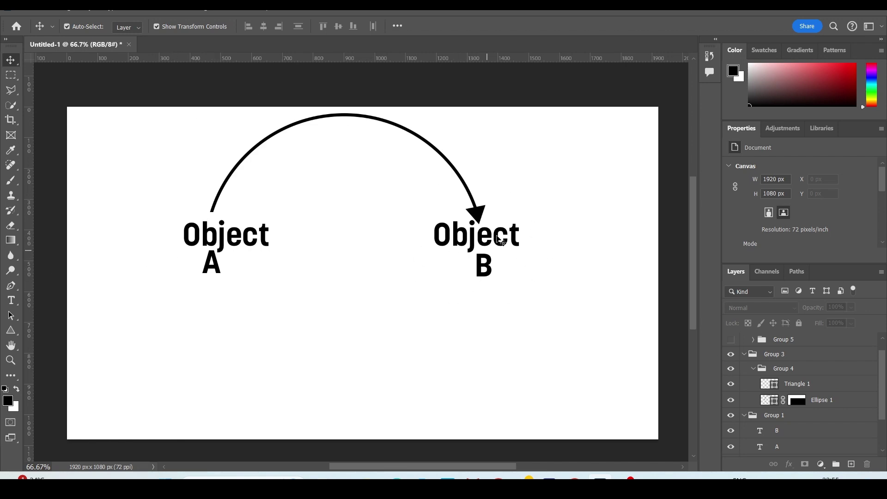
{"action": "left_click_drag", "start_coordinate": [558, 196], "coordinate": [428, 291]}
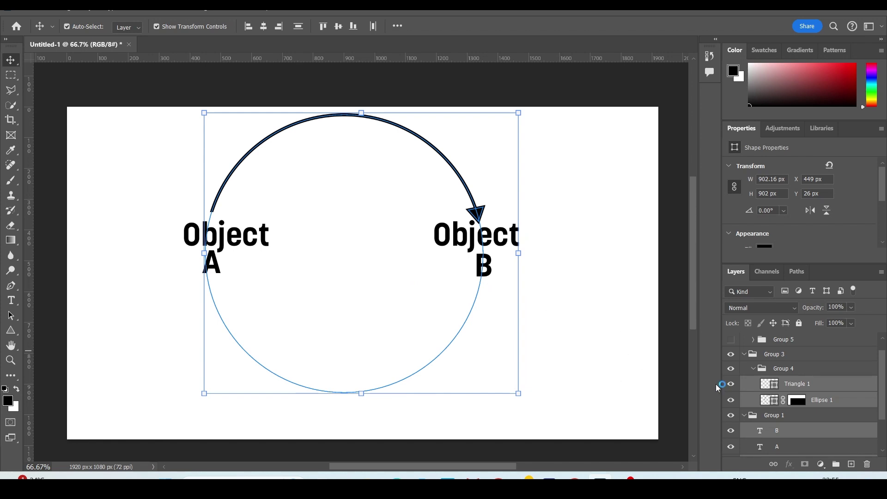
Hide Group 3, show Group 5 with the arrow from Object B to Object A, and switch back to After Effects.
{"action": "left_click", "coordinate": [731, 354]}
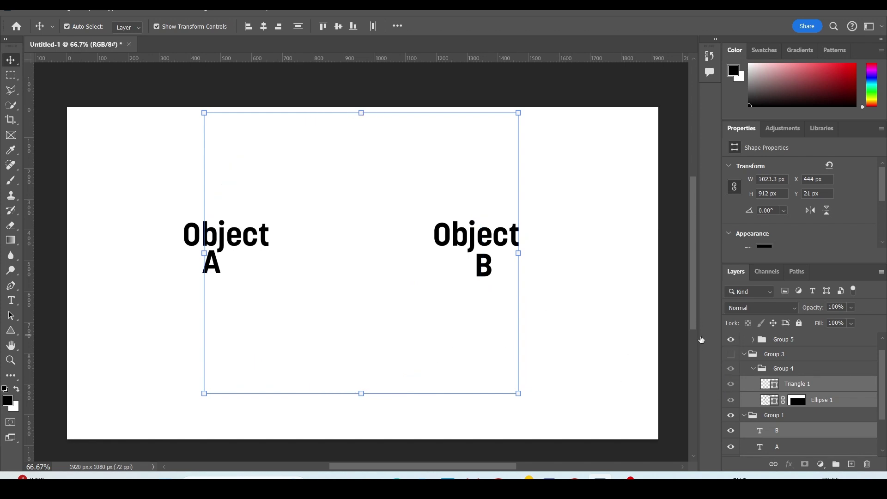
{"action": "left_click", "coordinate": [731, 339]}
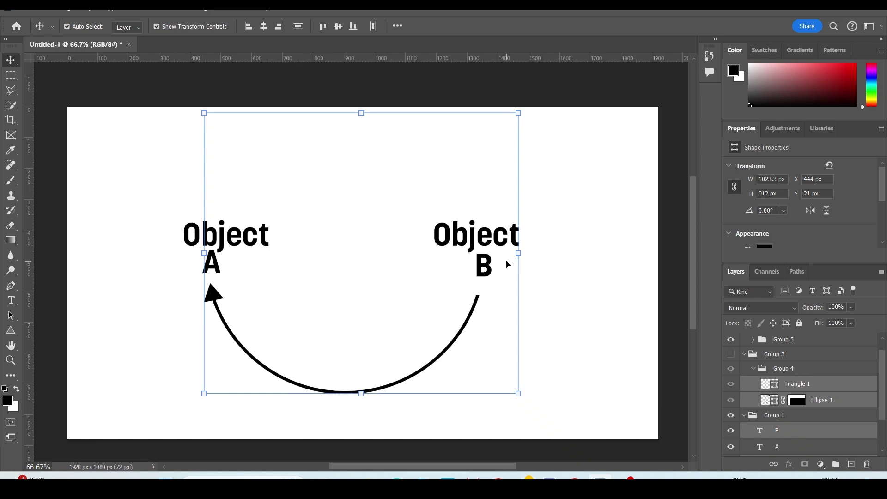
{"action": "key", "text": "ctrl+t"}
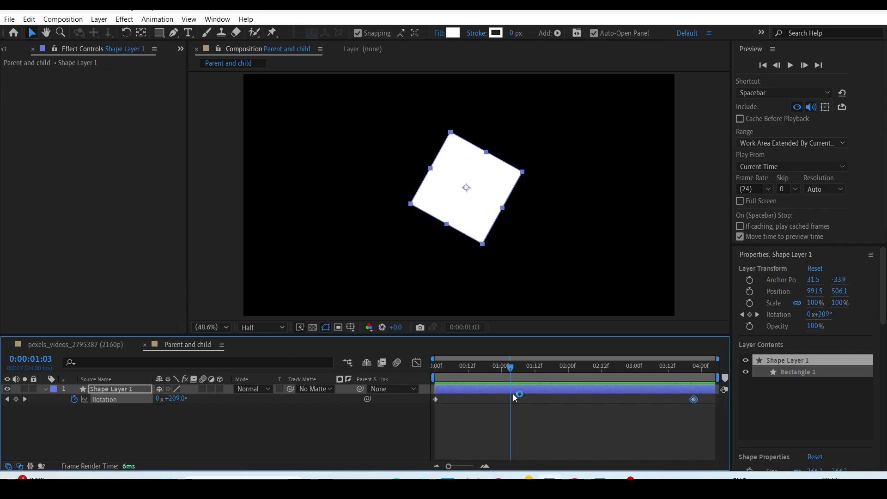
Scrub through the square's rotation animation, return to the first frame and deselect the layer.
{"action": "key", "text": "Home"}
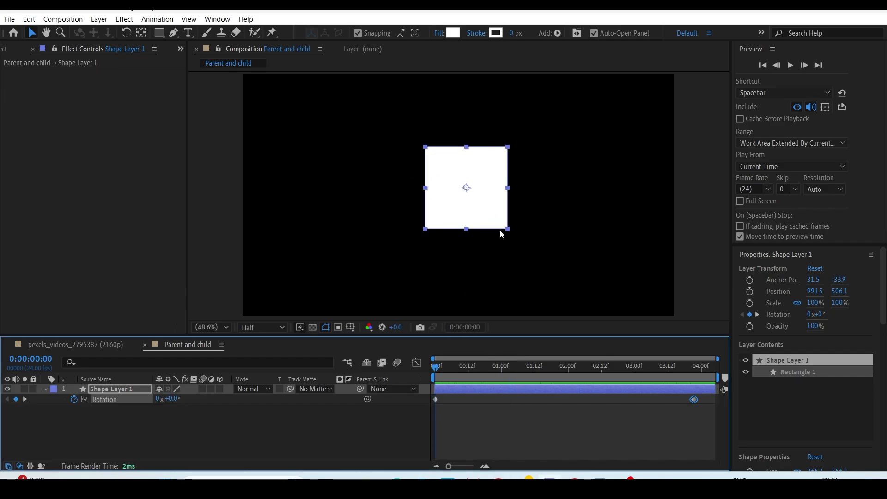
{"action": "left_click_drag", "start_coordinate": [464, 374], "coordinate": [579, 375]}
{"action": "key", "text": "Home"}
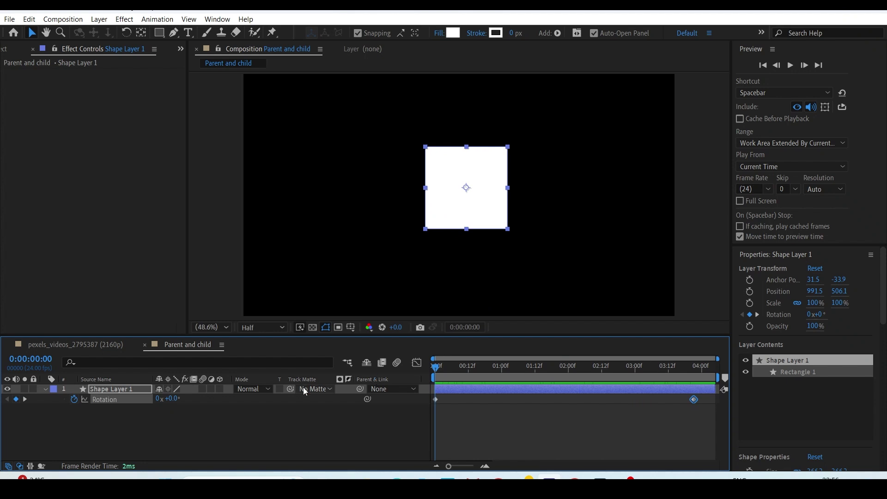
{"action": "left_click", "coordinate": [272, 412]}
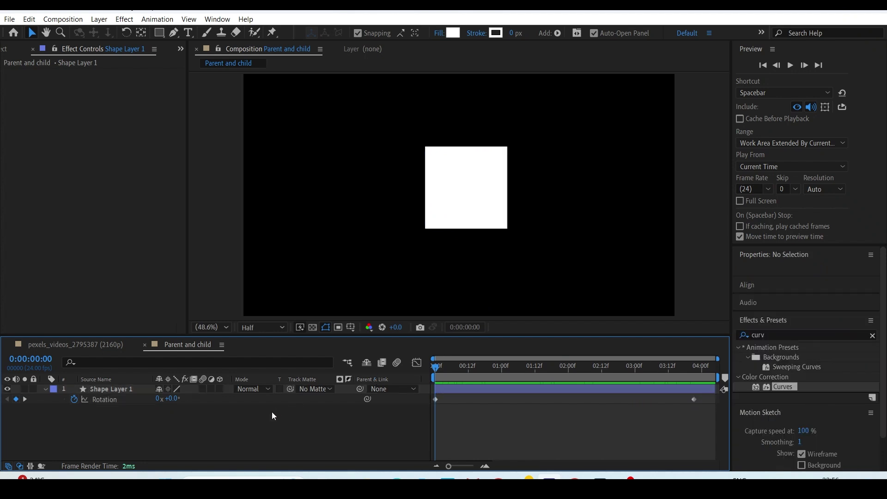
Draw a small circle about 200 px wide beside the square with the Ellipse tool, and enlarge the timeline area.
{"action": "left_click", "coordinate": [159, 33]}
{"action": "mouse_move", "coordinate": [159, 37]}
{"action": "left_mouse_down"}
{"action": "mouse_move", "coordinate": [189, 43]}
{"action": "mouse_move", "coordinate": [199, 56]}
{"action": "left_mouse_up"}
{"action": "left_click_drag", "start_coordinate": [313, 178], "coordinate": [338, 209]}
{"action": "left_click_drag", "start_coordinate": [328, 334], "coordinate": [331, 303]}
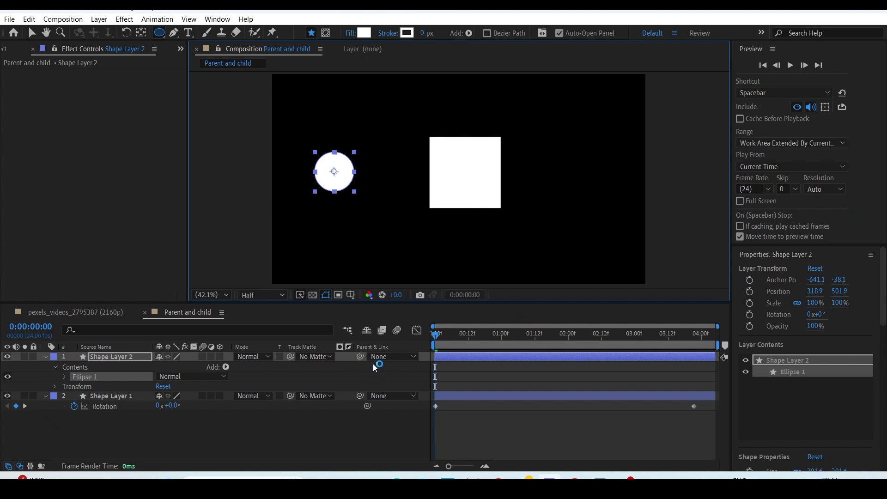
Examine the timeline's column options to find where the Parent & Link column is enabled.
{"action": "left_click", "coordinate": [19, 466]}
{"action": "left_click", "coordinate": [22, 465]}
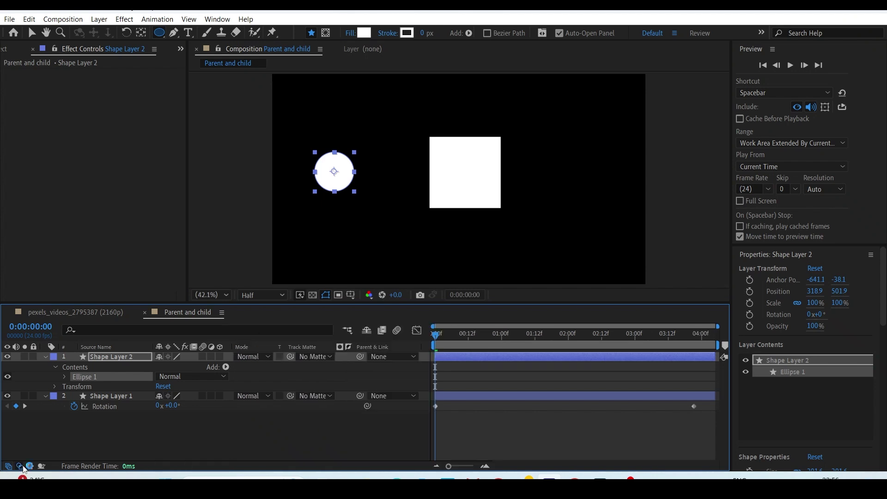
{"action": "right_click", "coordinate": [409, 348]}
{"action": "mouse_move", "coordinate": [462, 380]}
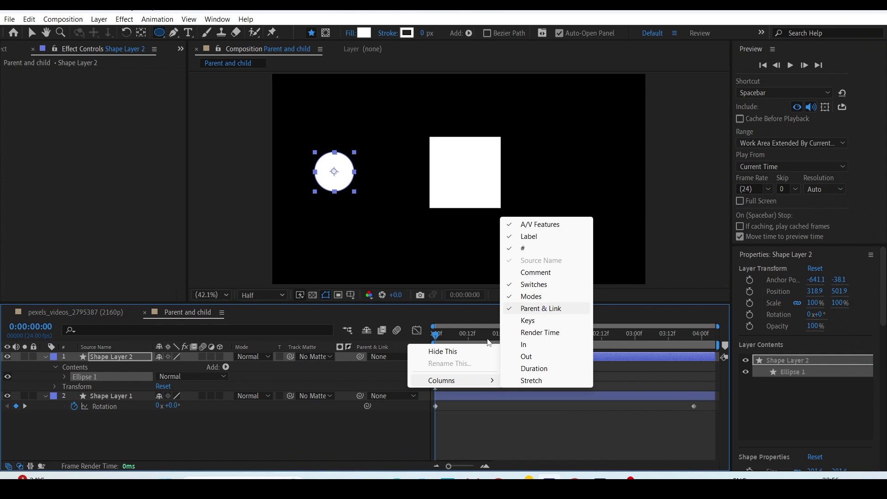
{"action": "left_click", "coordinate": [296, 326]}
{"action": "key", "text": "grave"}
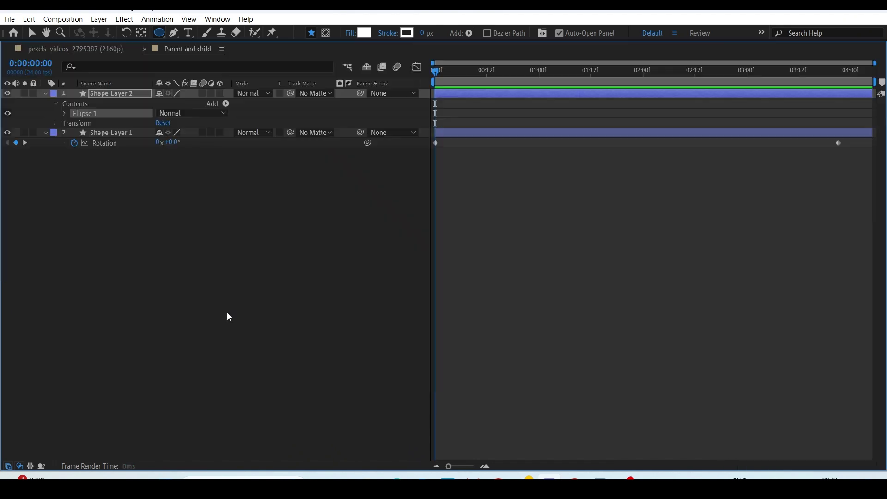
{"action": "key", "text": "grave"}
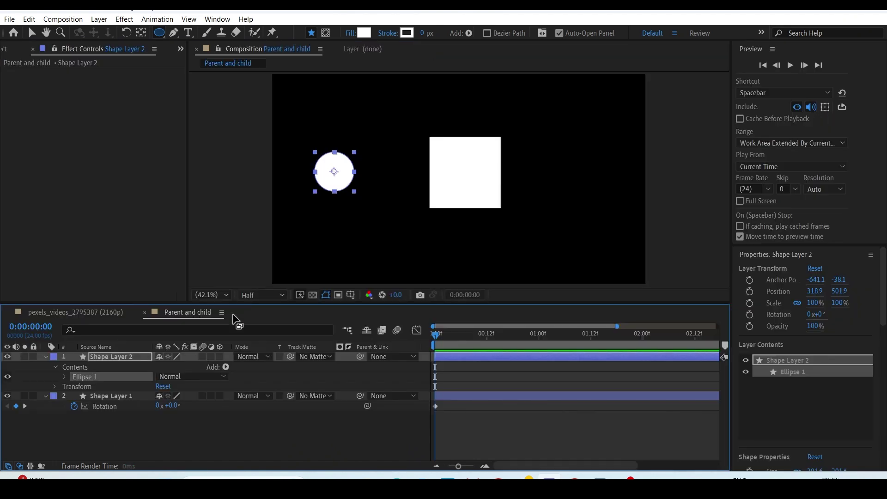
{"action": "left_click", "coordinate": [222, 314]}
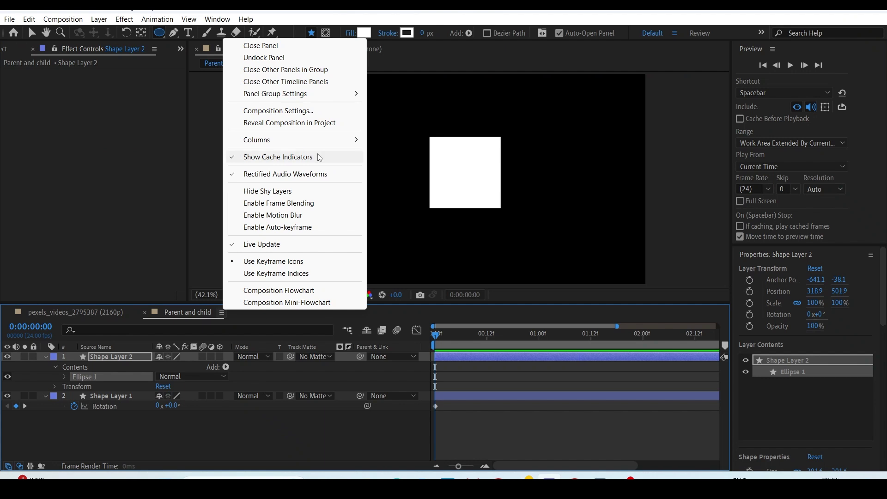
{"action": "mouse_move", "coordinate": [297, 140]}
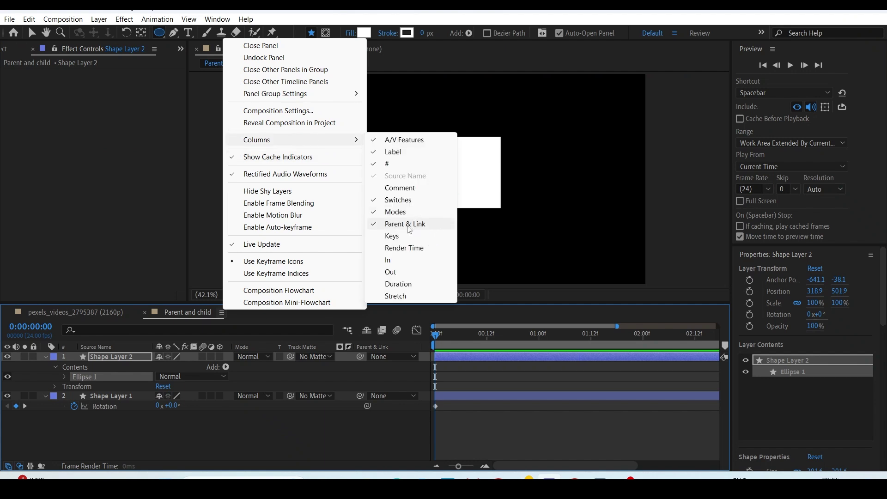
{"action": "left_click", "coordinate": [317, 418]}
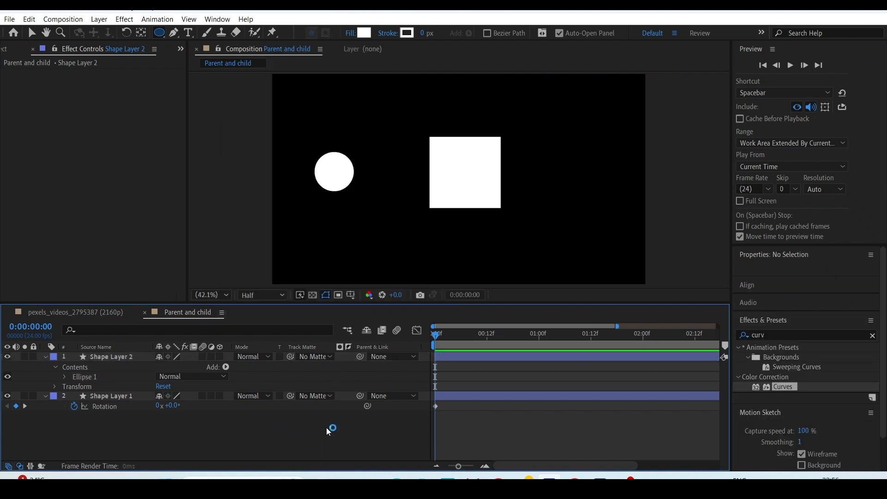
Link the circle layer to Shape Layer 1 with the parent pick whip and scrub the timeline to check the rotation.
{"action": "left_click_drag", "start_coordinate": [360, 356], "coordinate": [129, 401]}
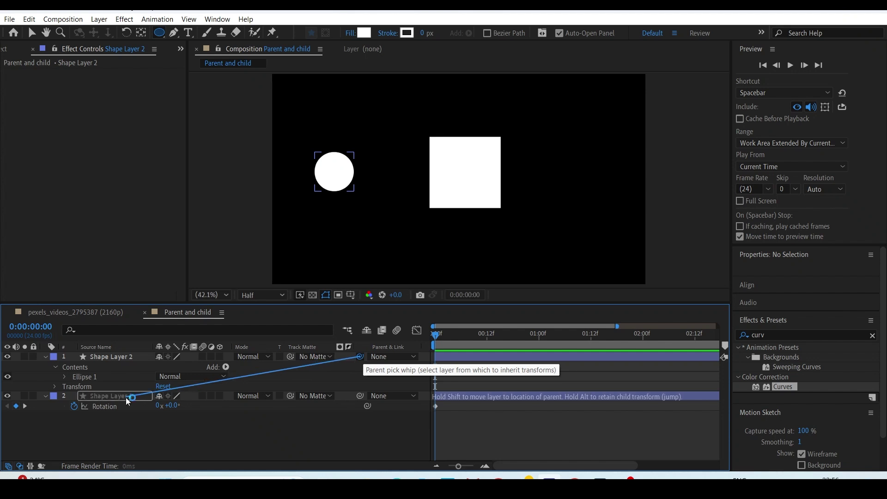
{"action": "left_click_drag", "start_coordinate": [126, 397], "coordinate": [125, 397]}
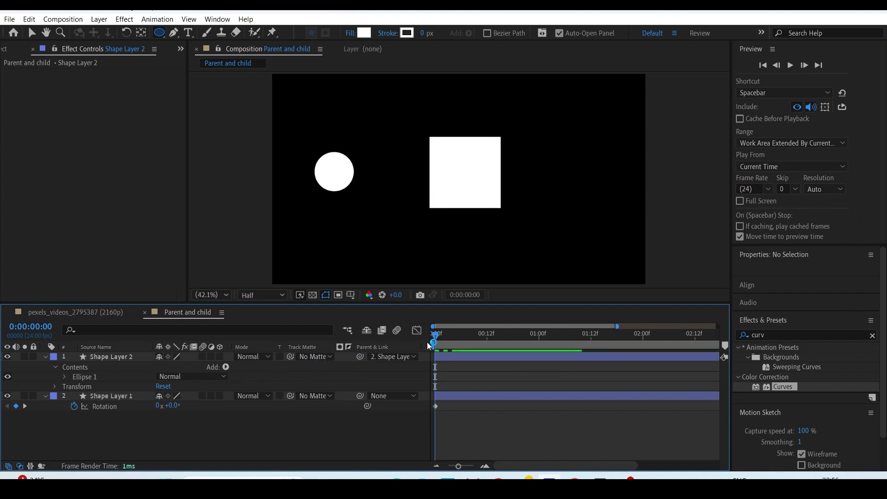
{"action": "left_click_drag", "start_coordinate": [435, 334], "coordinate": [530, 336]}
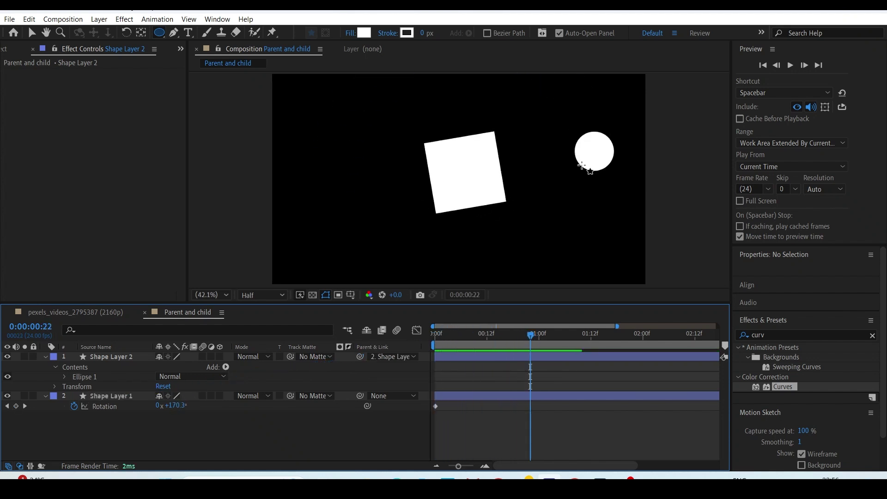
{"action": "key", "text": "v"}
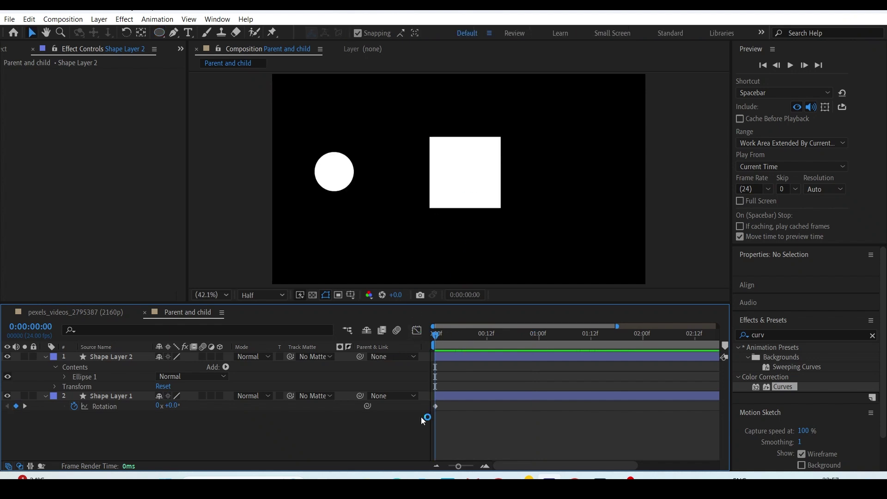
Choose Shape Layer 1 as the parent of Shape Layer 2, scrub the animation and return to the first frame.
{"action": "left_click", "coordinate": [375, 355]}
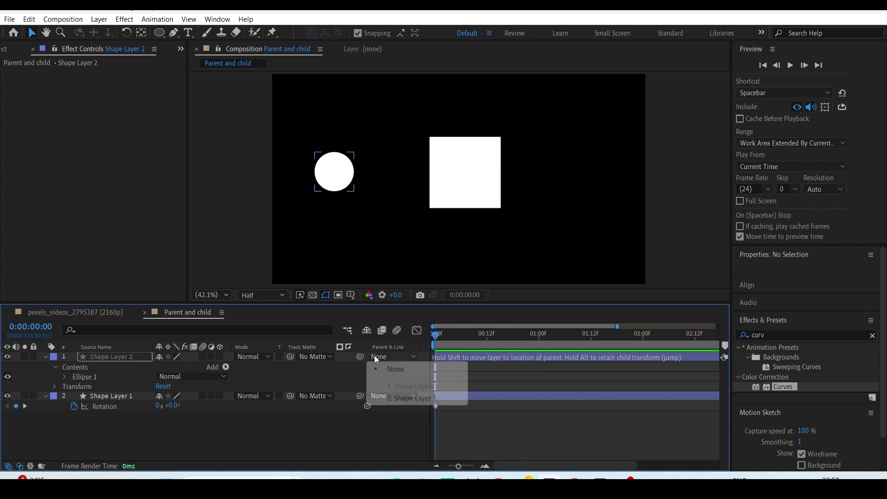
{"action": "left_click", "coordinate": [400, 400]}
{"action": "mouse_move", "coordinate": [442, 343]}
{"action": "left_mouse_down"}
{"action": "mouse_move", "coordinate": [451, 339]}
{"action": "mouse_move", "coordinate": [436, 340]}
{"action": "left_mouse_up"}
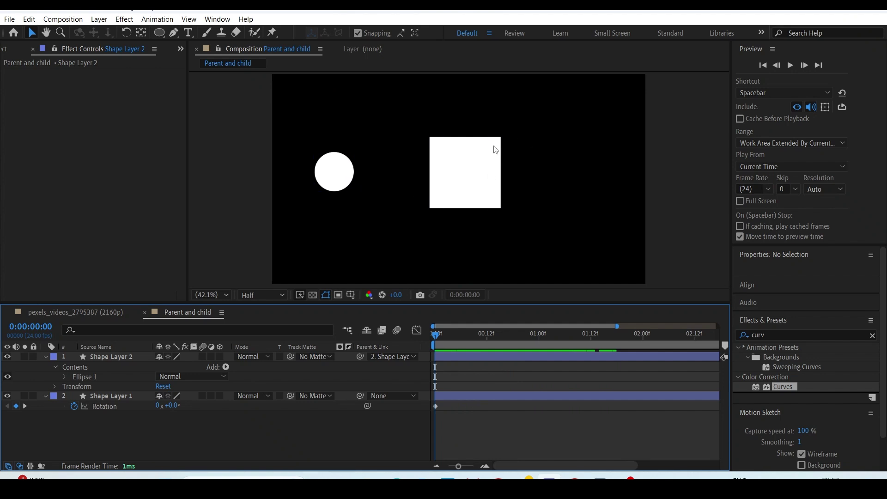
Select the square and scale Shape Layer 1 down to 75%.
{"action": "left_click_drag", "start_coordinate": [414, 128], "coordinate": [513, 215]}
{"action": "left_click_drag", "start_coordinate": [359, 357], "coordinate": [470, 396]}
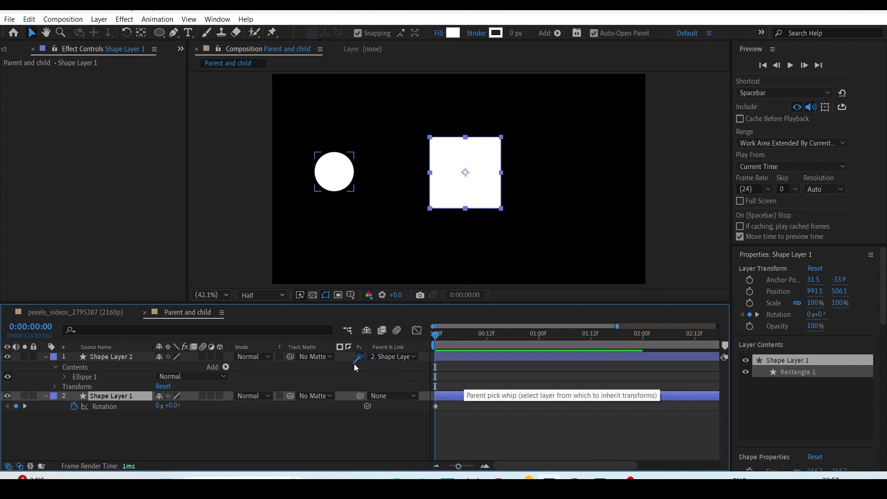
{"action": "key", "text": "s"}
{"action": "mouse_move", "coordinate": [169, 412]}
{"action": "left_mouse_down"}
{"action": "mouse_move", "coordinate": [182, 410]}
{"action": "mouse_move", "coordinate": [156, 409]}
{"action": "left_mouse_up"}
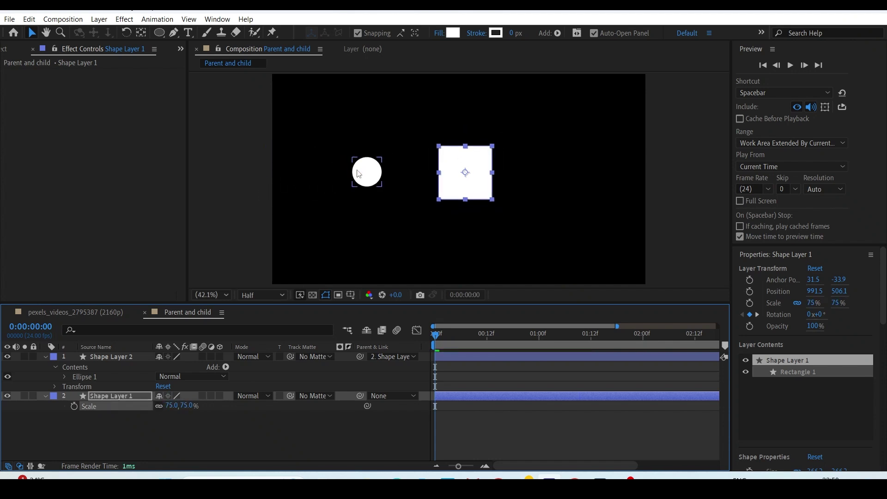
Rename the square's layer, Shape Layer 1, as Parent.
{"action": "left_click", "coordinate": [105, 360]}
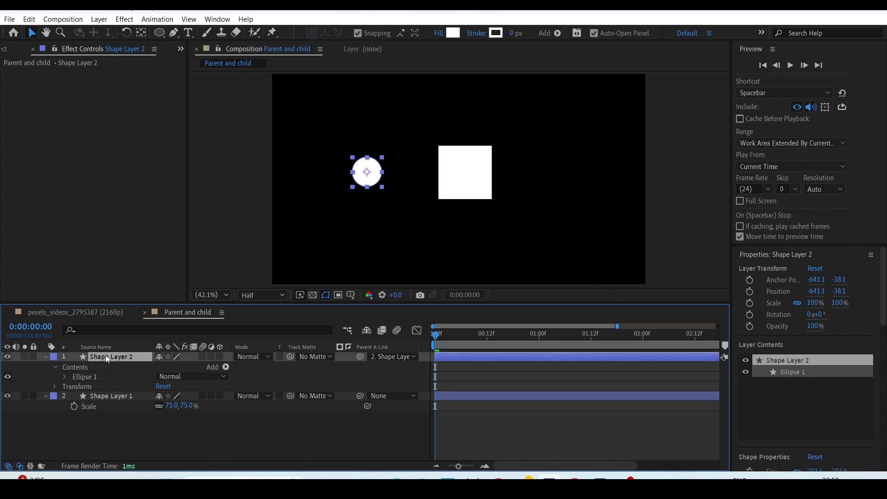
{"action": "right_click", "coordinate": [111, 396]}
{"action": "left_click", "coordinate": [140, 368]}
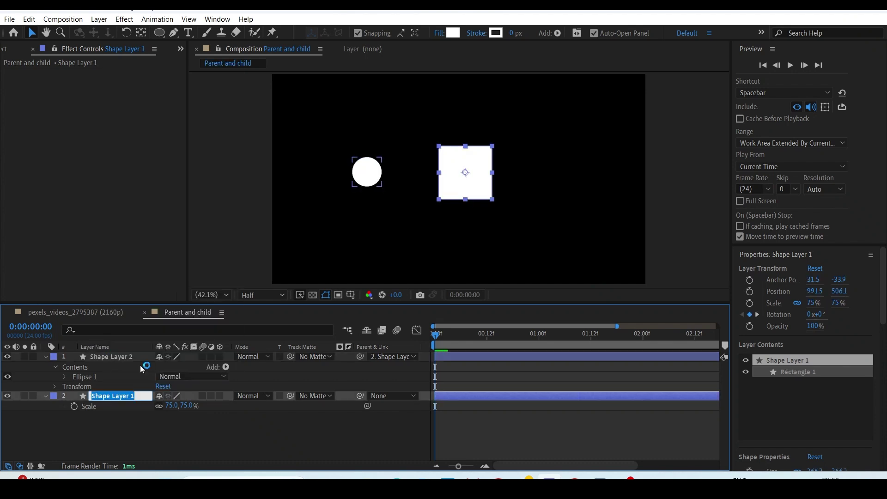
{"action": "type", "text": "P"}
{"action": "type", "text": "rent"}
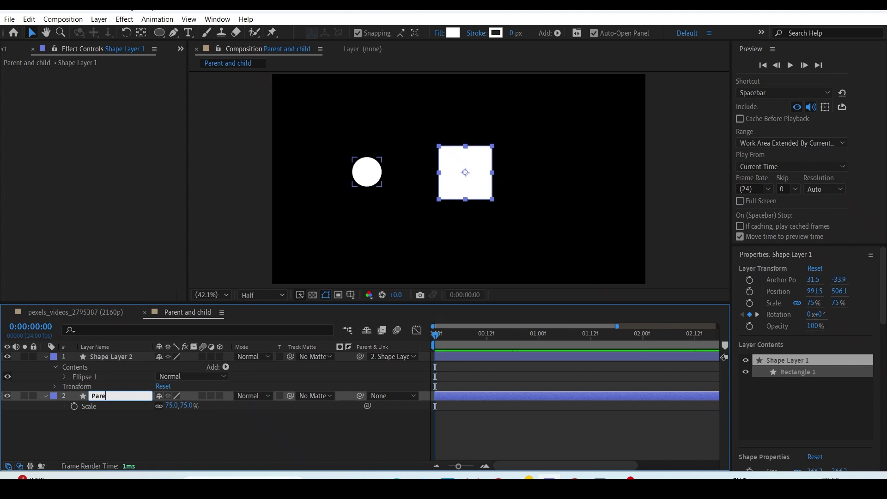
{"action": "left_click", "coordinate": [152, 429]}
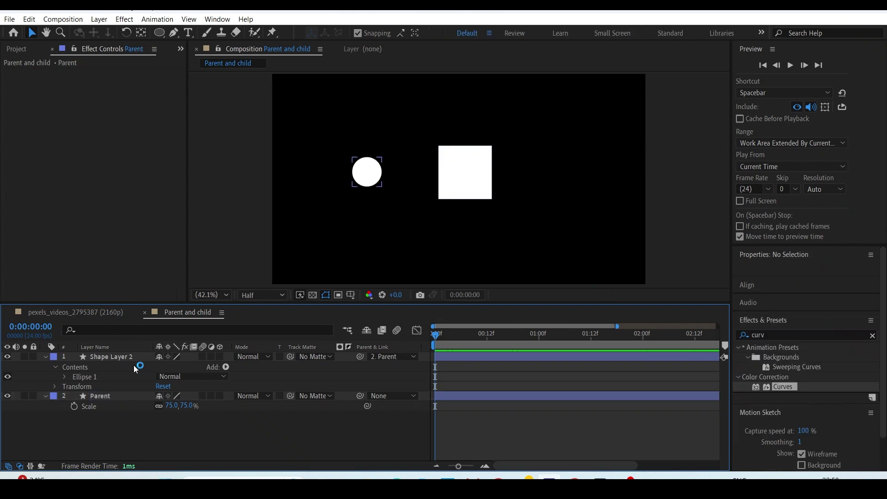
Rename the circle's layer, Shape Layer 2, as Child.
{"action": "left_click", "coordinate": [132, 359]}
{"action": "right_click", "coordinate": [132, 359]}
{"action": "left_click", "coordinate": [165, 327]}
{"action": "type", "text": "Child"}
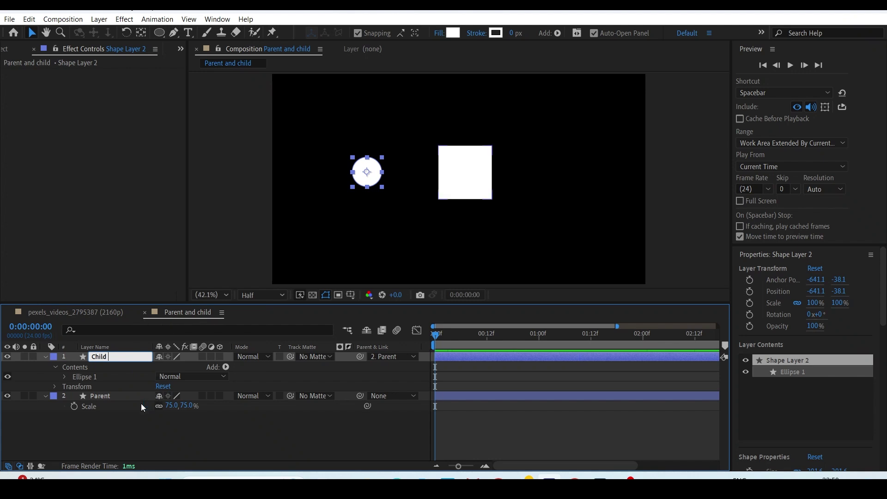
{"action": "left_click", "coordinate": [137, 437]}
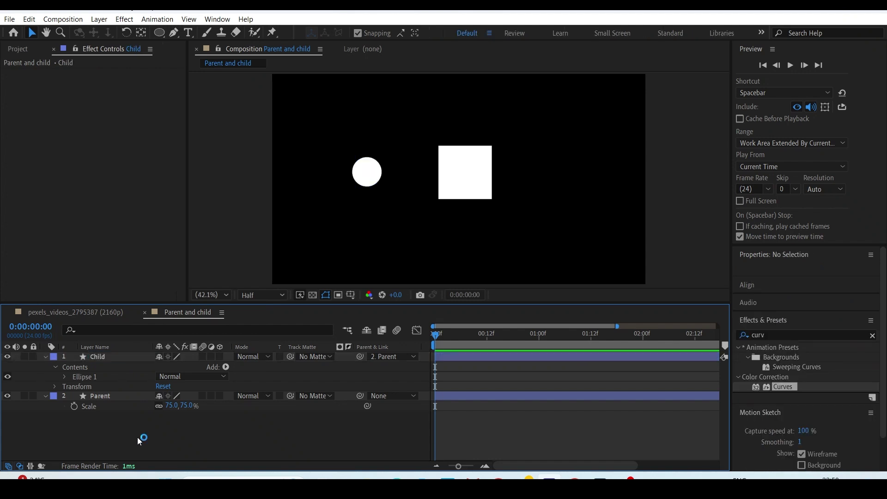
Reveal the Child layer's Scale property and try changing the Parent layer's scale.
{"action": "left_click", "coordinate": [95, 399]}
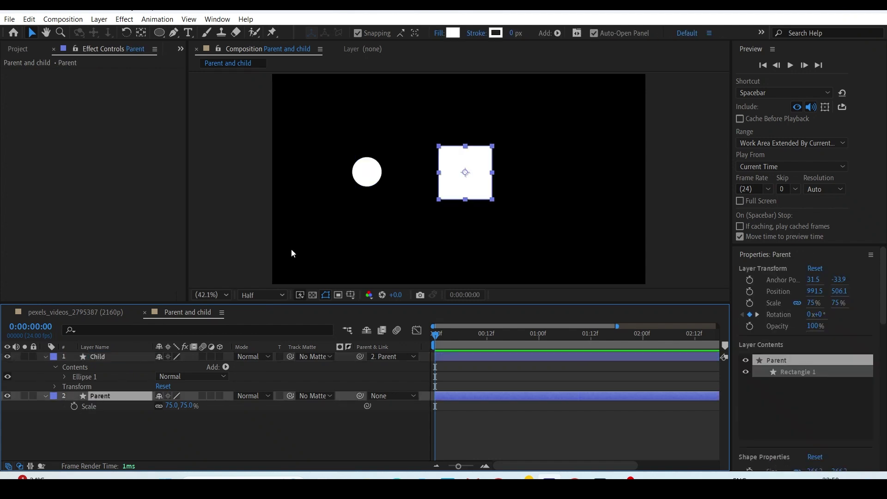
{"action": "left_click", "coordinate": [120, 359]}
{"action": "key", "text": "s"}
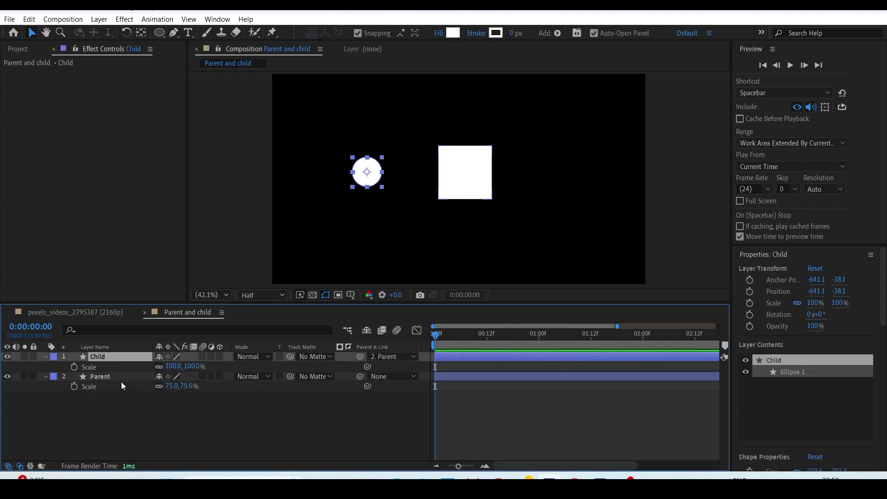
{"action": "left_click", "coordinate": [122, 386]}
{"action": "mouse_move", "coordinate": [172, 387]}
{"action": "left_mouse_down"}
{"action": "mouse_move", "coordinate": [233, 344]}
{"action": "mouse_move", "coordinate": [189, 388]}
{"action": "left_mouse_up"}
Scale the Child layer up to 427% and play back the animation.
{"action": "left_click", "coordinate": [111, 360]}
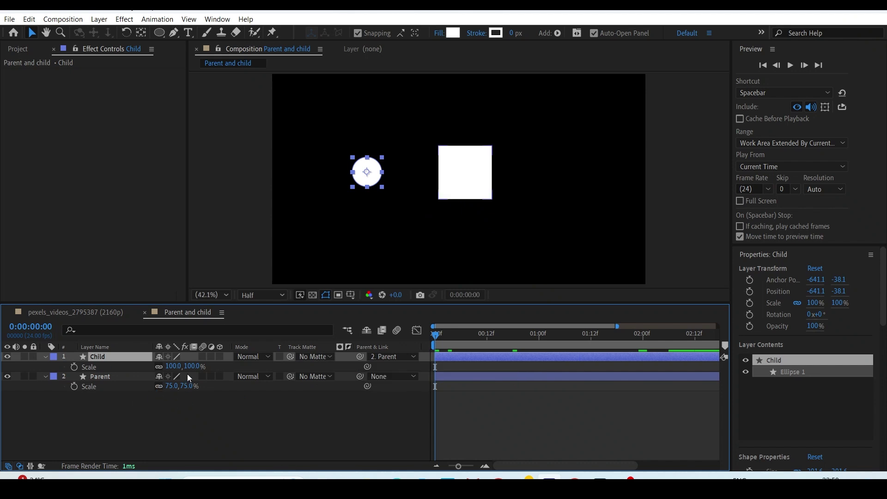
{"action": "left_click", "coordinate": [137, 368]}
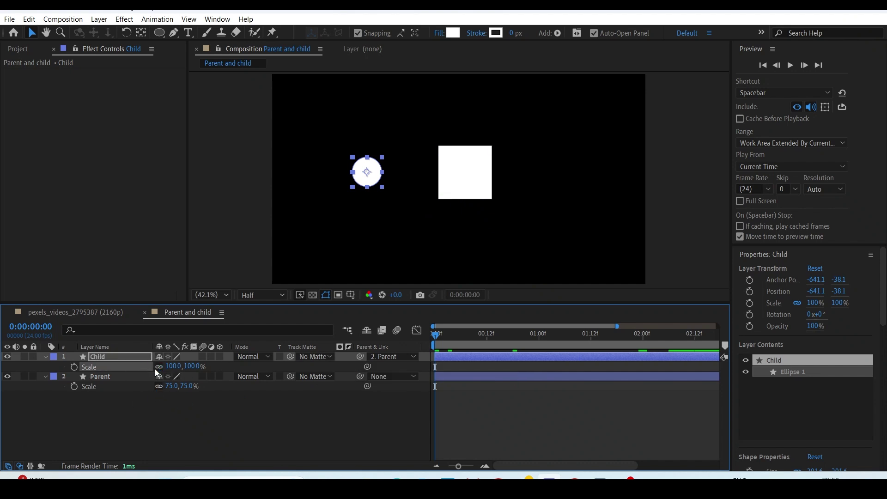
{"action": "left_click_drag", "start_coordinate": [172, 367], "coordinate": [270, 277]}
{"action": "key", "text": "space"}
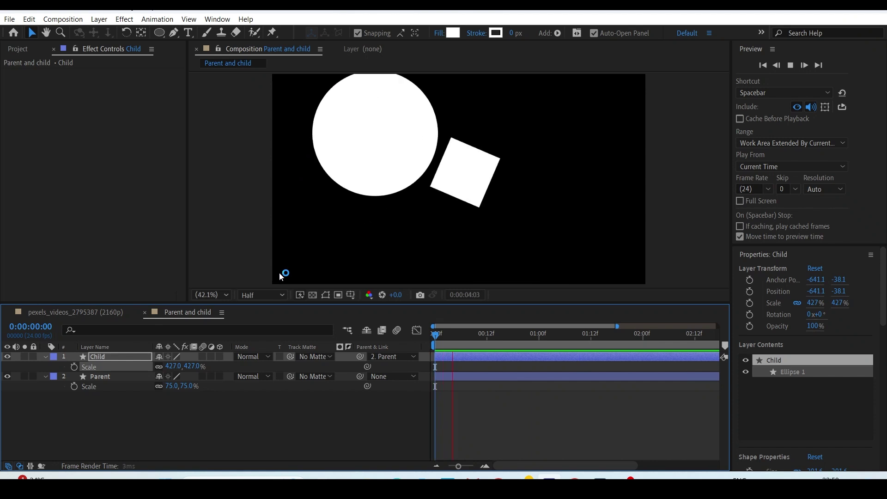
Reveal the Child layer's Position, set it to -321.1, -737.1 and play back the animation.
{"action": "left_click", "coordinate": [108, 355]}
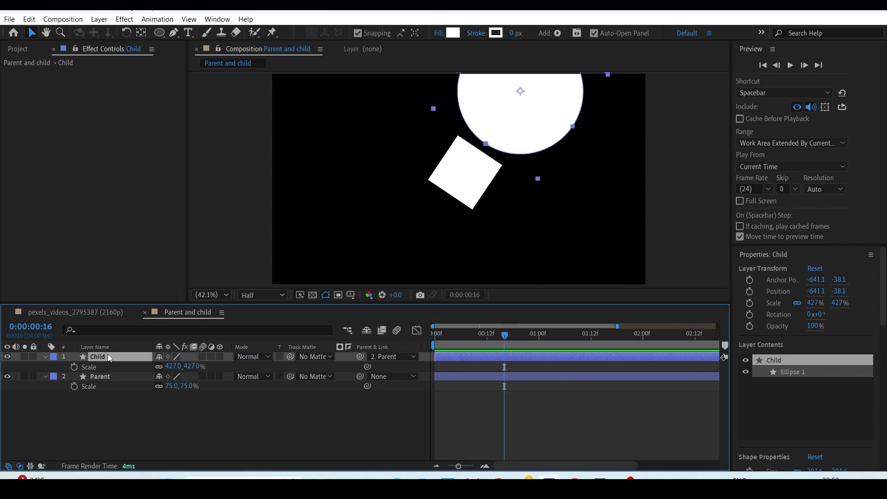
{"action": "key", "text": "p"}
{"action": "left_click_drag", "start_coordinate": [180, 366], "coordinate": [2, 349]}
{"action": "left_click_drag", "start_coordinate": [185, 367], "coordinate": [41, 360]}
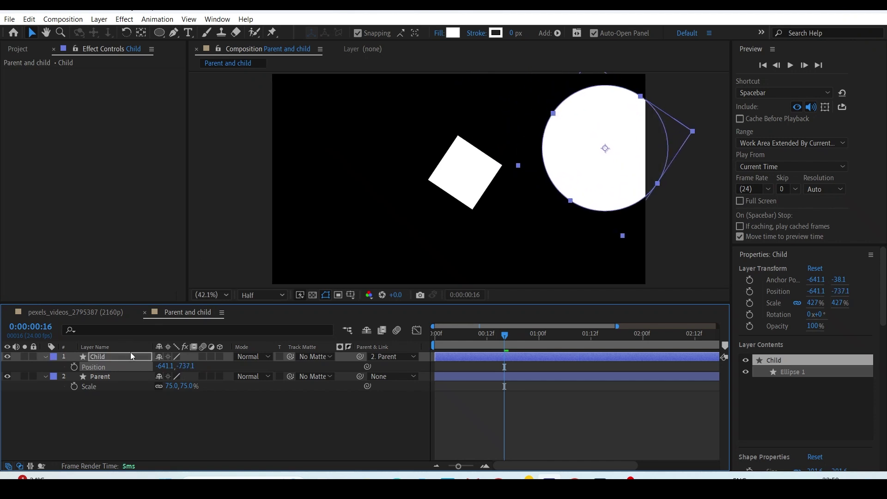
{"action": "left_click_drag", "start_coordinate": [166, 366], "coordinate": [331, 281]}
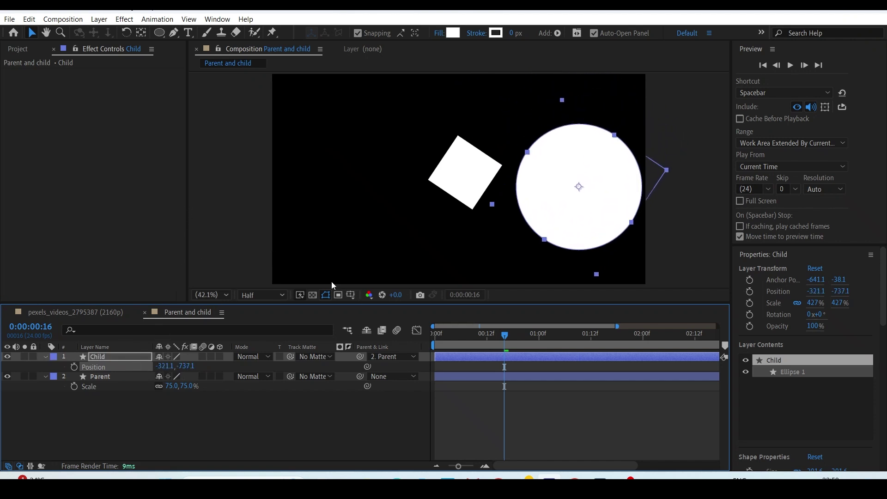
{"action": "key", "text": "space"}
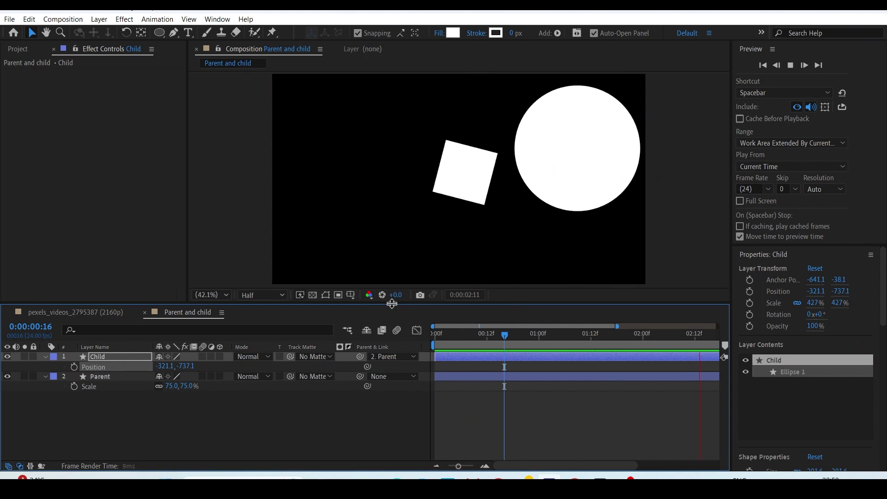
Reveal the Parent layer's Position, set its X value to 622.5 and play back the animation.
{"action": "left_click", "coordinate": [133, 376]}
{"action": "key", "text": "p"}
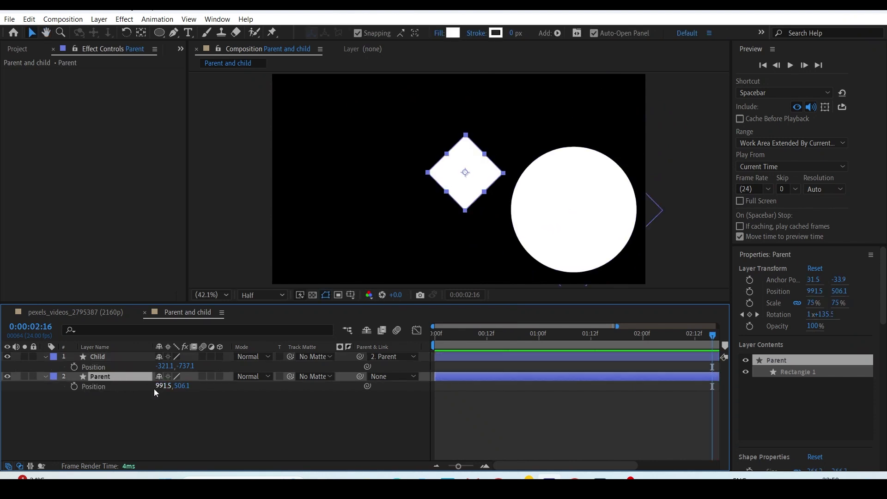
{"action": "left_click_drag", "start_coordinate": [162, 387], "coordinate": [2, 346]}
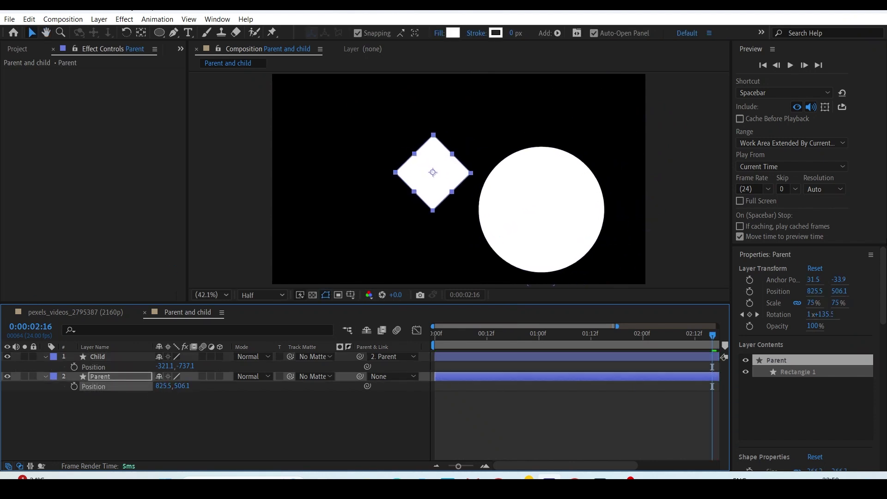
{"action": "left_click_drag", "start_coordinate": [165, 386], "coordinate": [67, 377]}
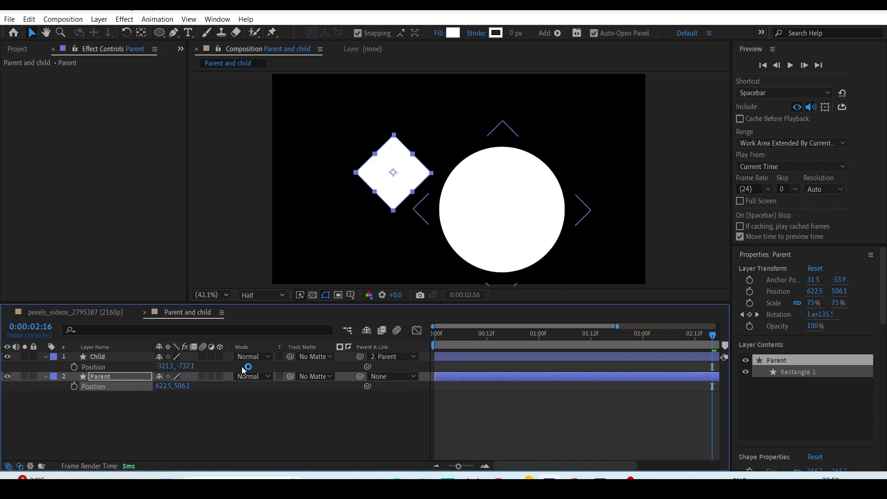
{"action": "key", "text": "space"}
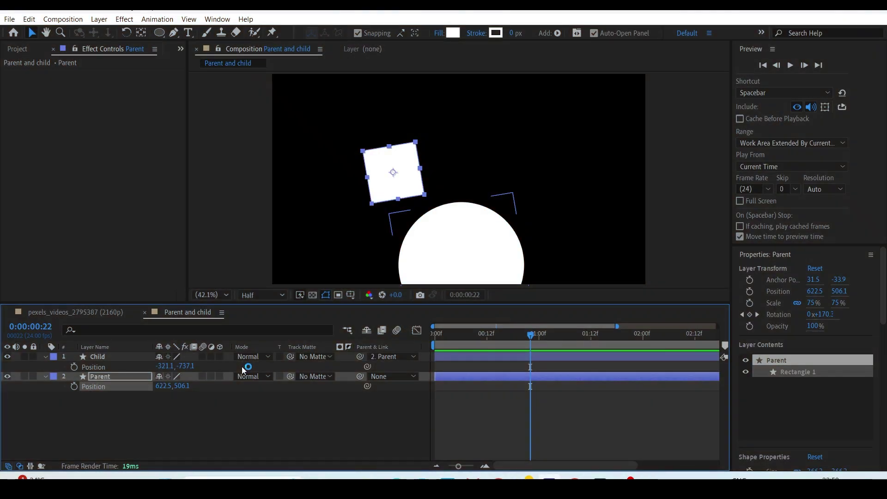
Create a new 1920x1080, 24 fps composition named Null Object.
{"action": "key", "text": "ctrl+k"}
{"action": "type", "text": "Null Object"}
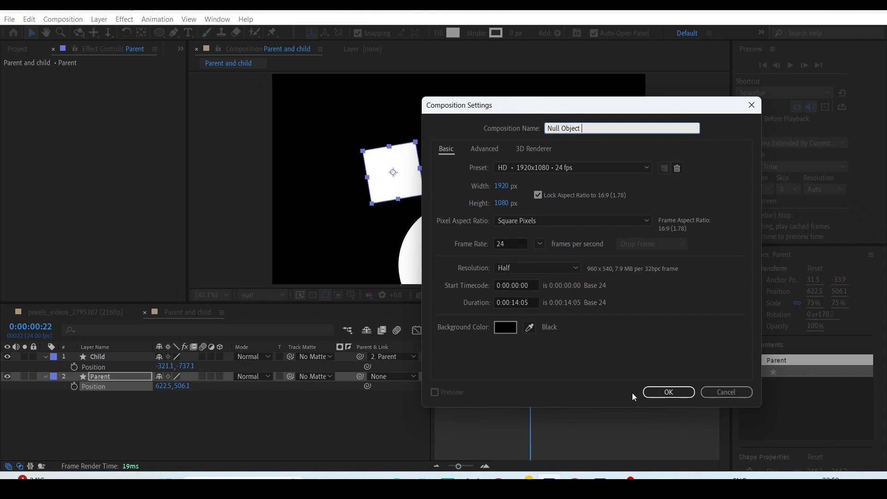
{"action": "left_click", "coordinate": [646, 395]}
Draw a small rectangle about 157 by 128 px with the Rectangle tool, center its anchor point and deselect it.
{"action": "left_click_drag", "start_coordinate": [159, 32], "coordinate": [208, 37]}
{"action": "left_click_drag", "start_coordinate": [376, 190], "coordinate": [393, 201]}
{"action": "key", "text": "ctrl+alt+Home"}
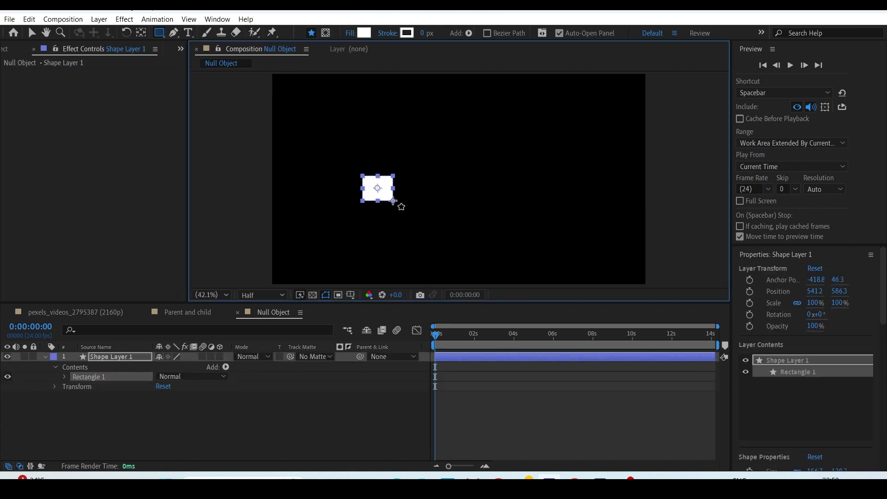
{"action": "key", "text": "v"}
{"action": "left_click", "coordinate": [388, 223]}
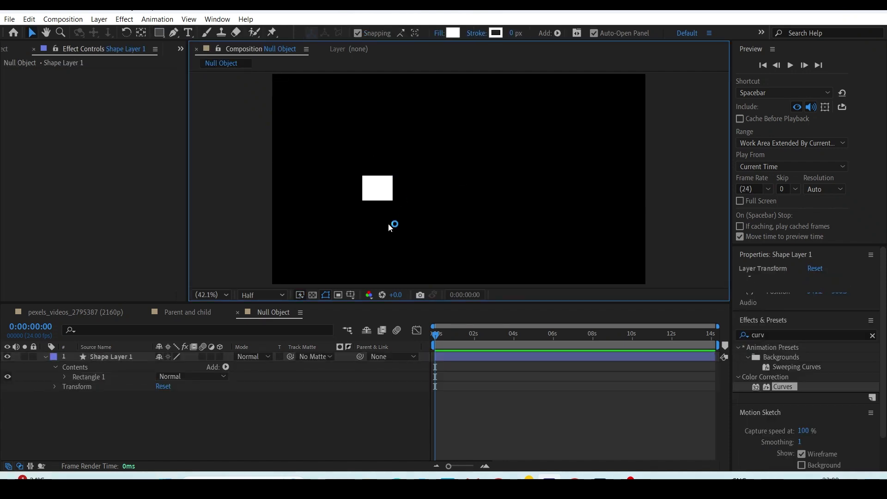
Animate the rectangle's position from 147.2, 548.3 at the first frame to the frame's right side at 2 seconds.
{"action": "left_click_drag", "start_coordinate": [370, 198], "coordinate": [289, 188]}
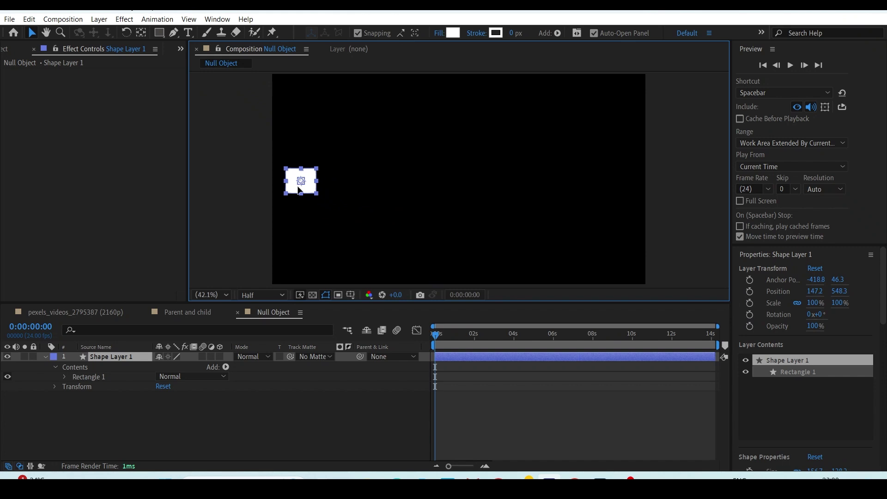
{"action": "key", "text": "p"}
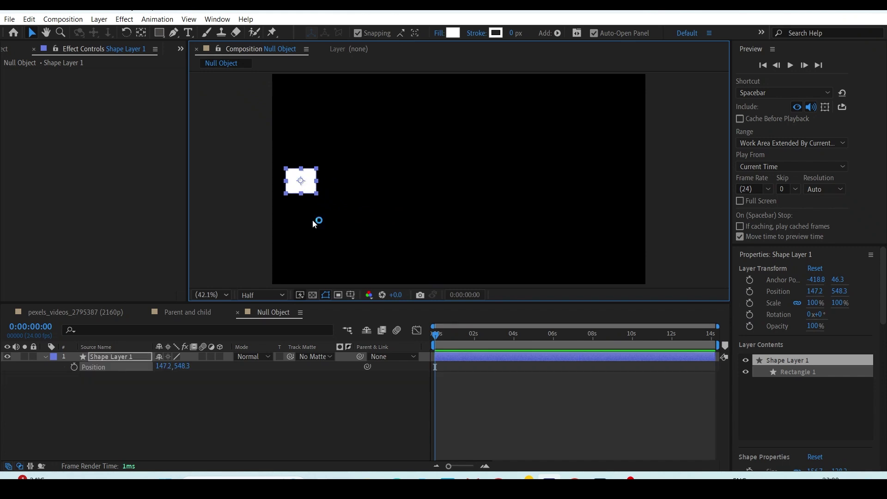
{"action": "left_click", "coordinate": [71, 380]}
{"action": "left_click", "coordinate": [74, 366]}
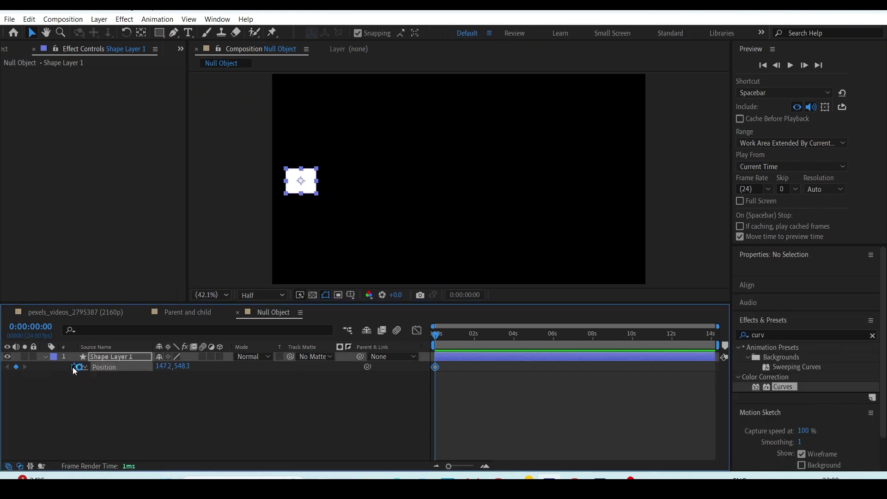
{"action": "left_click", "coordinate": [473, 336]}
{"action": "left_click_drag", "start_coordinate": [473, 341], "coordinate": [475, 341]}
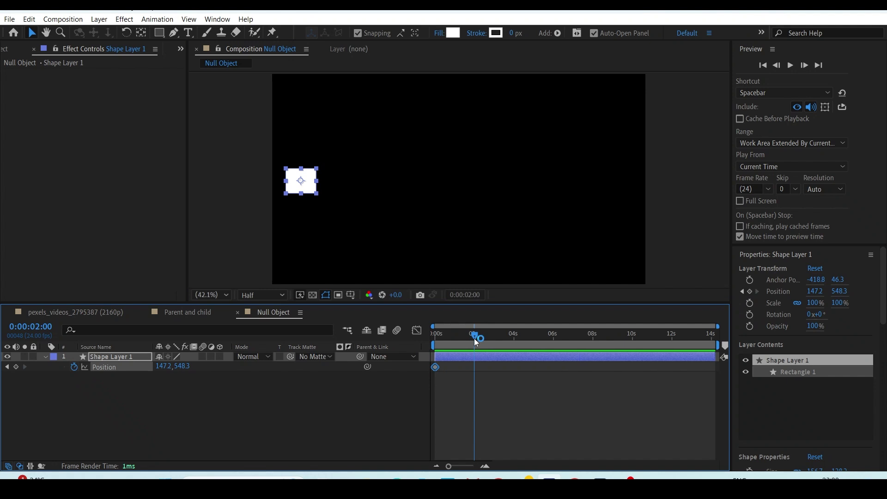
{"action": "left_click_drag", "start_coordinate": [301, 184], "coordinate": [618, 184]}
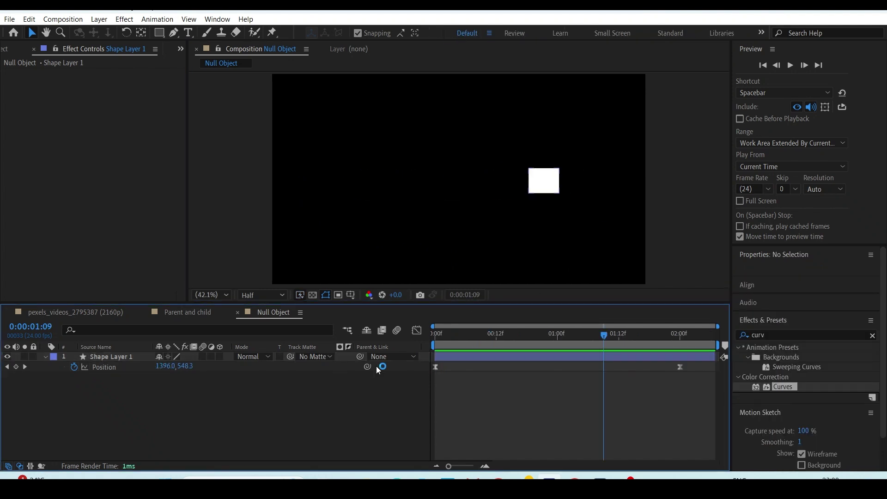
Add a null object to the composition and center its anchor point in the layer content.
{"action": "left_click", "coordinate": [451, 334]}
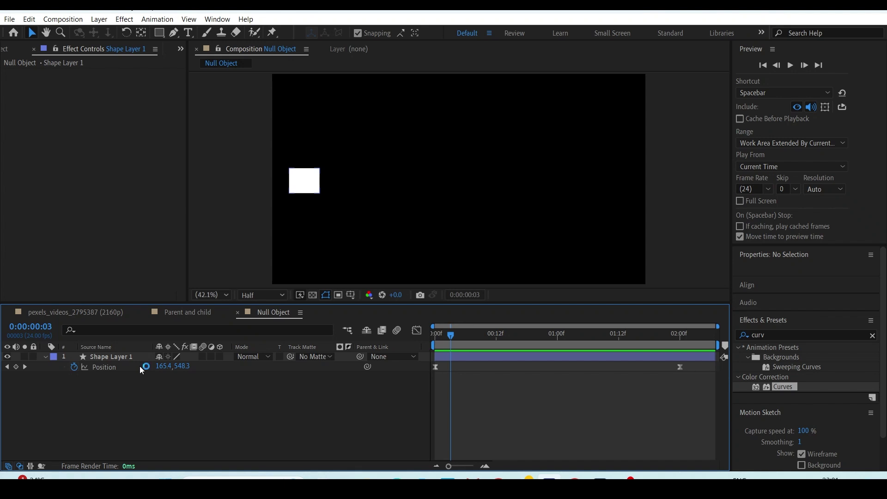
{"action": "right_click", "coordinate": [260, 392]}
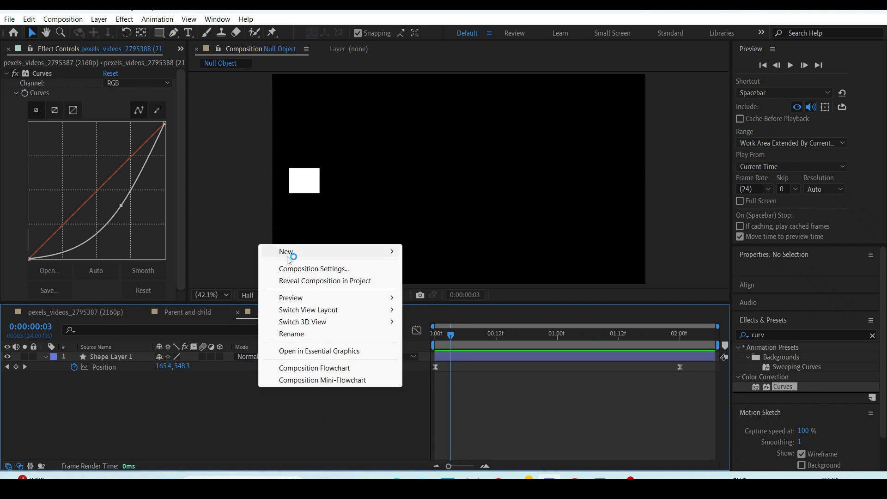
{"action": "mouse_move", "coordinate": [288, 252]}
{"action": "left_click", "coordinate": [434, 315]}
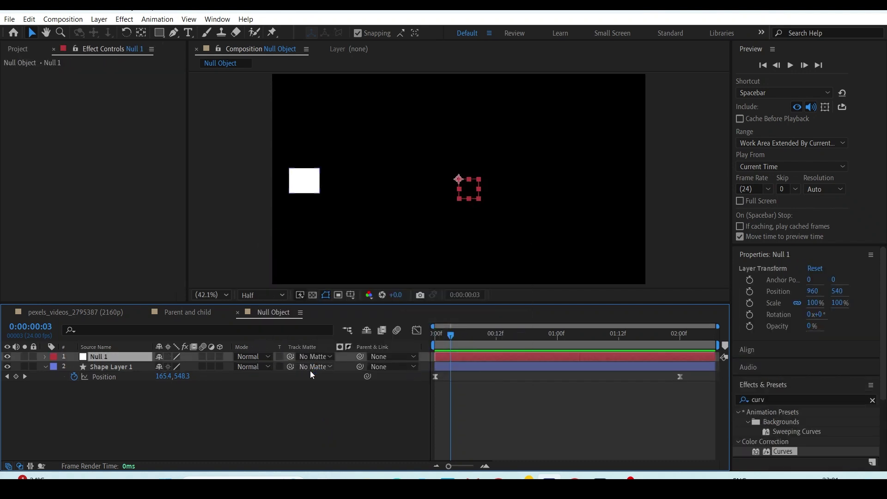
{"action": "left_click", "coordinate": [99, 19]}
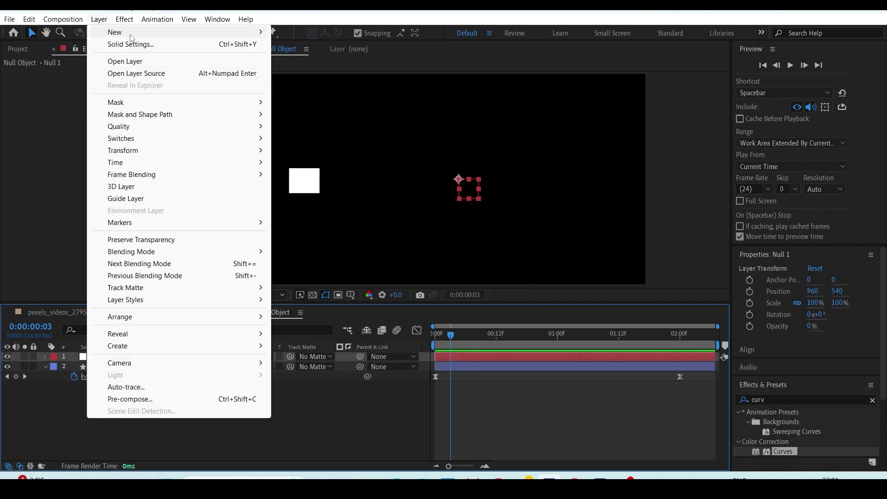
{"action": "mouse_move", "coordinate": [132, 33]}
{"action": "left_click", "coordinate": [288, 322]}
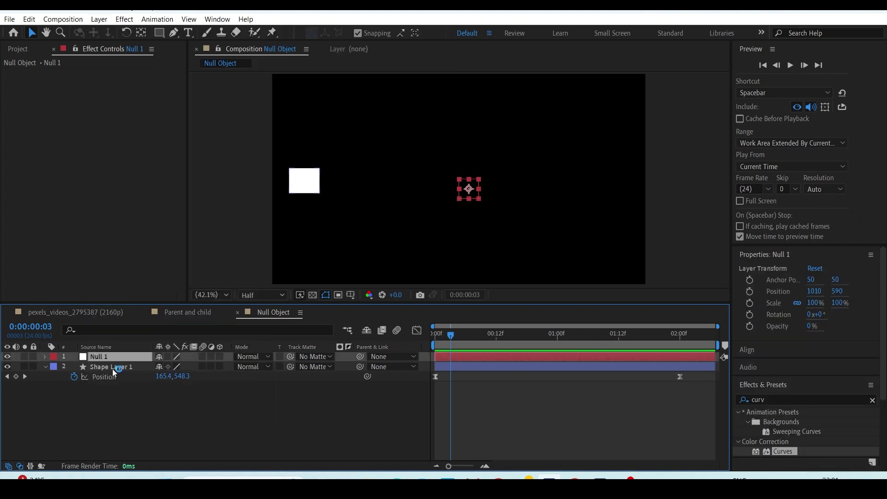
Play back and scrub the rectangle's animation with the null in place, returning to the first frame with the null selected.
{"action": "key", "text": "space"}
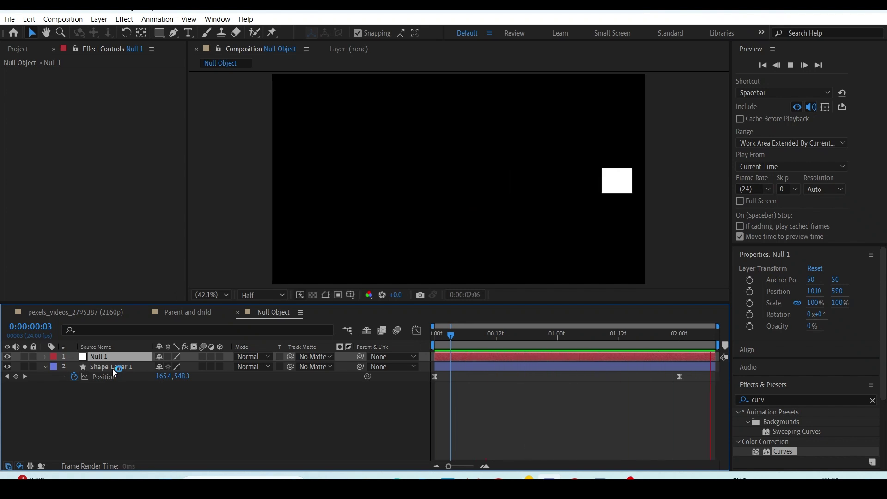
{"action": "key", "text": "h"}
{"action": "key", "text": "space"}
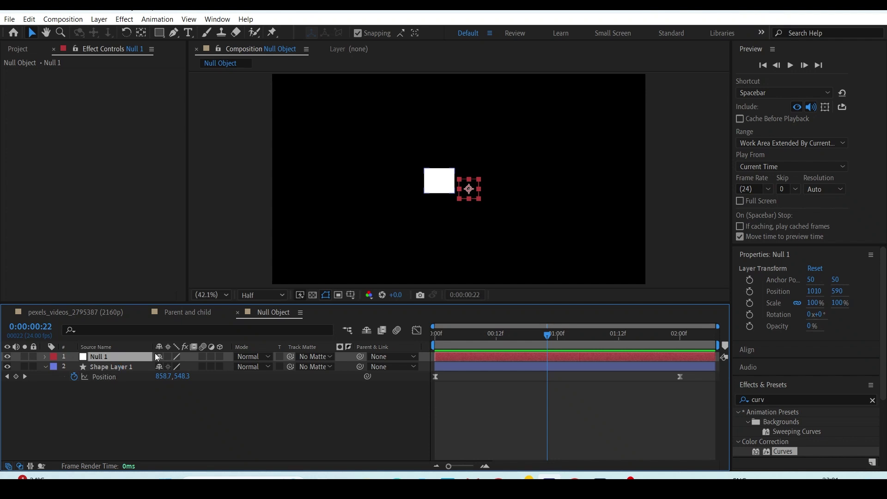
{"action": "left_click_drag", "start_coordinate": [497, 329], "coordinate": [422, 249]}
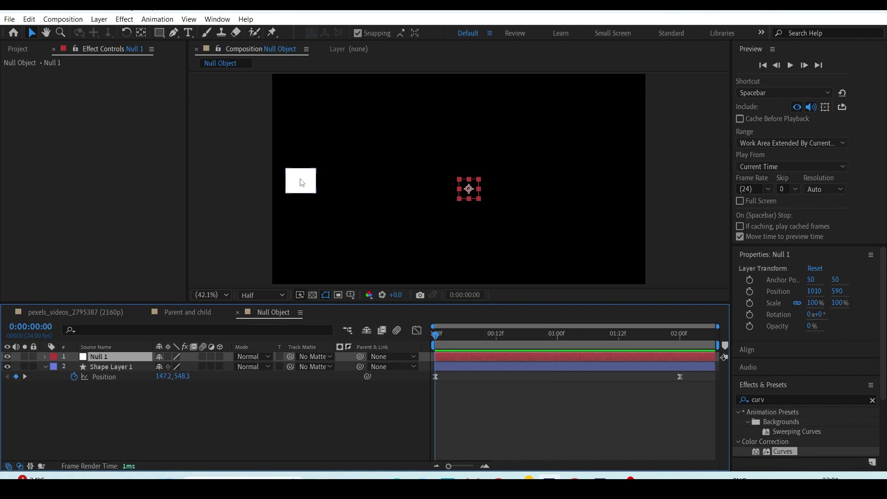
{"action": "left_click", "coordinate": [105, 376]}
{"action": "left_click", "coordinate": [534, 340]}
{"action": "left_click_drag", "start_coordinate": [535, 343], "coordinate": [446, 345]}
{"action": "left_click", "coordinate": [468, 189]}
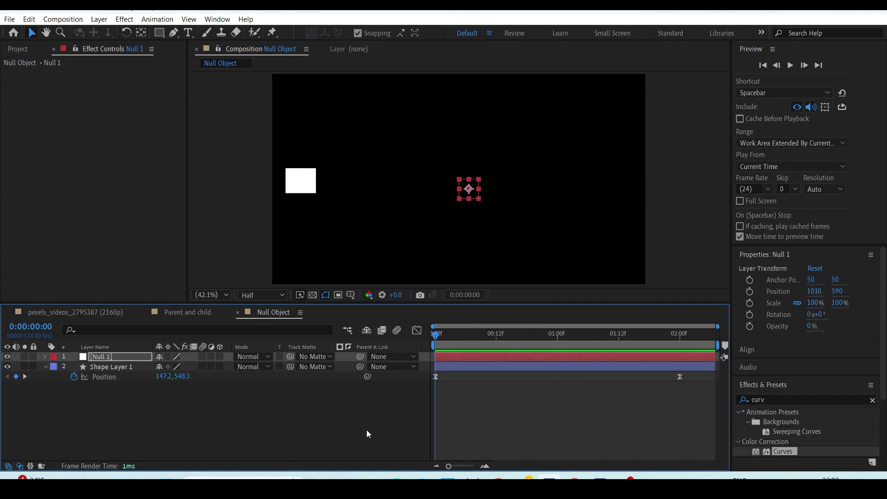
Parent the rectangle's Shape Layer 1 to Null 1 and select the null layer.
{"action": "left_click", "coordinate": [115, 368]}
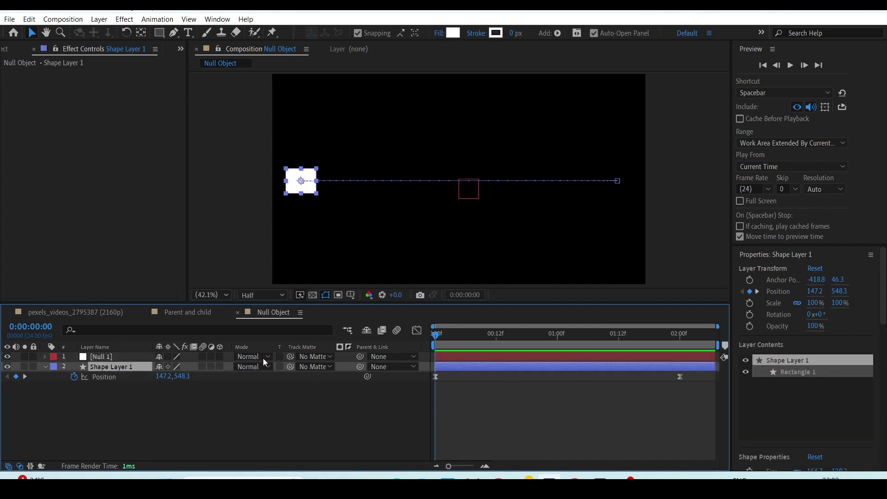
{"action": "left_click_drag", "start_coordinate": [360, 366], "coordinate": [135, 355]}
{"action": "left_click", "coordinate": [134, 355]}
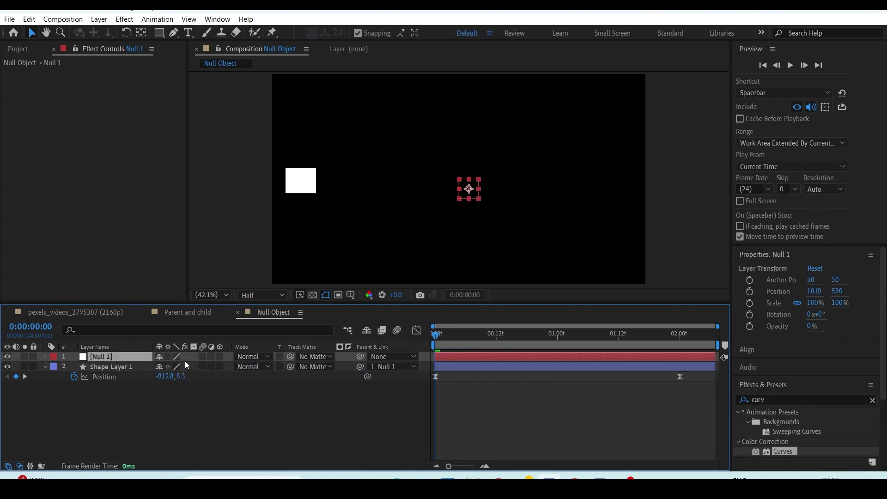
Reveal the null's Position, set its Y value to 262, play back the animation and return to the first frame.
{"action": "key", "text": "p"}
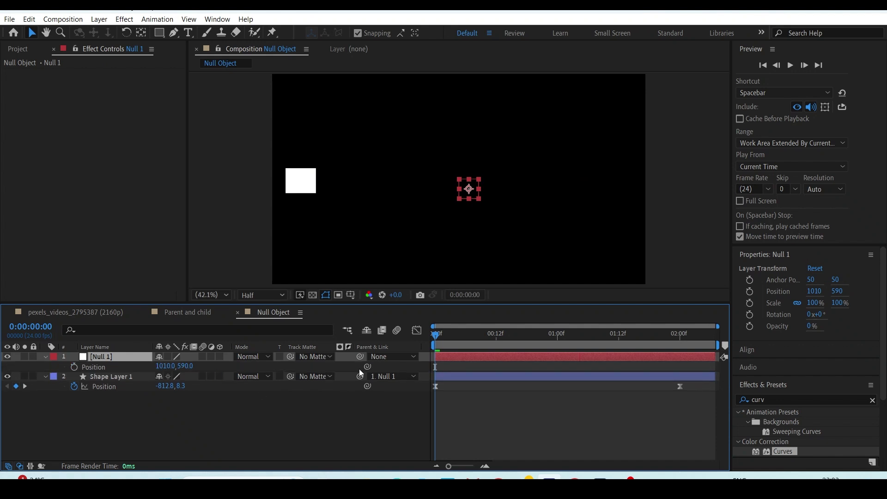
{"action": "left_click_drag", "start_coordinate": [185, 366], "coordinate": [290, 254]}
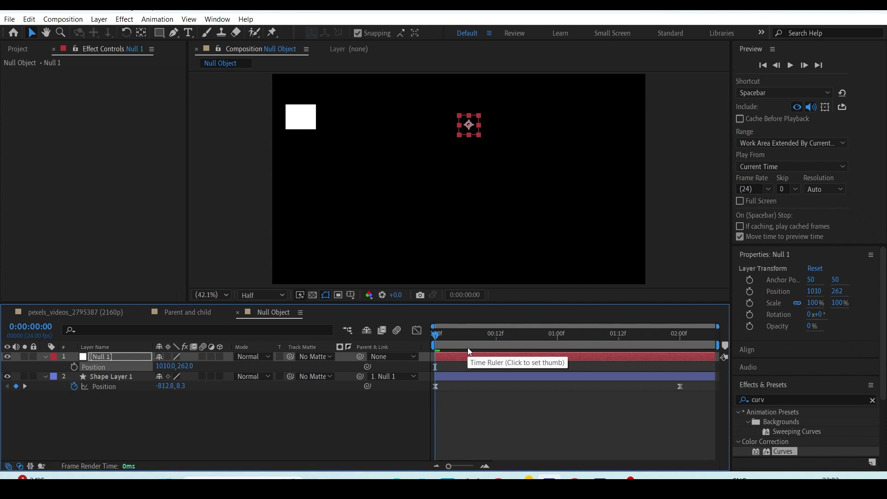
{"action": "key", "text": "space"}
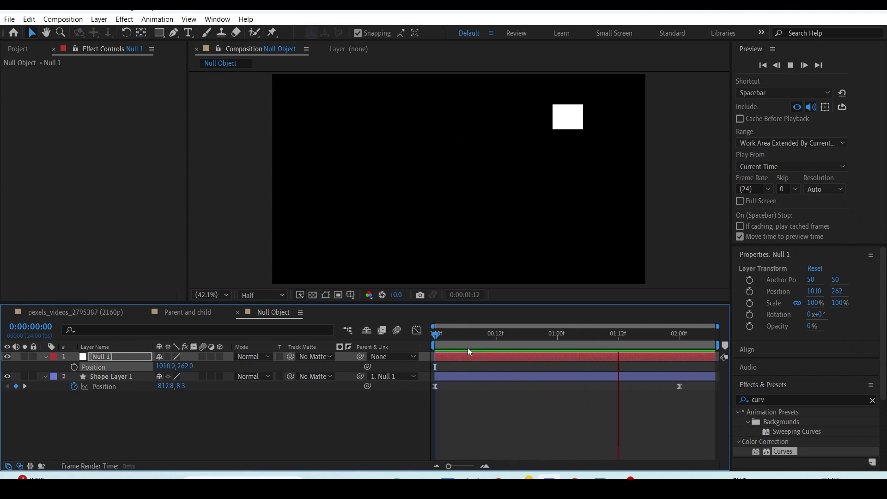
{"action": "key", "text": "space"}
{"action": "left_click_drag", "start_coordinate": [591, 339], "coordinate": [429, 337]}
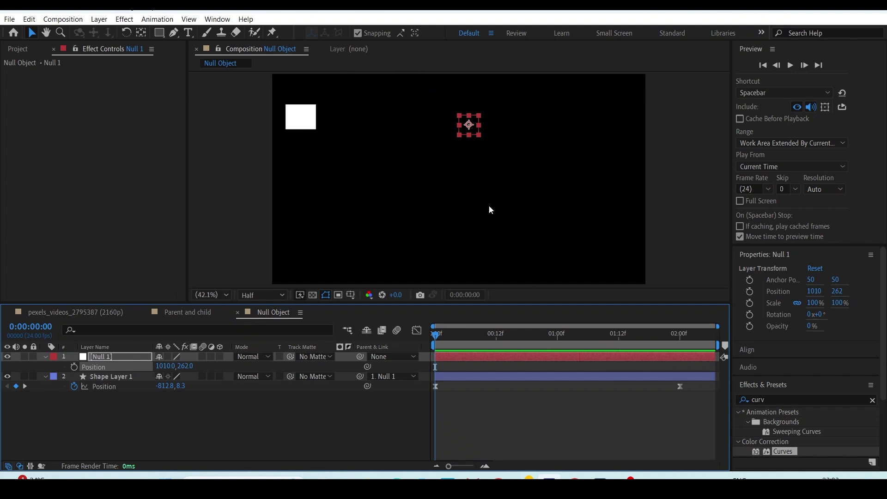
Reveal the null's Rotation, set it to 66° and play back the rectangle's animation.
{"action": "key", "text": "r"}
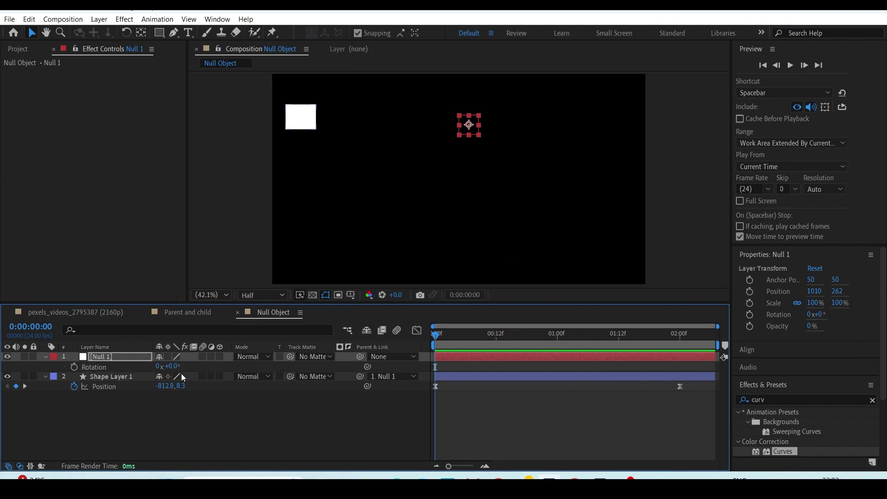
{"action": "left_click_drag", "start_coordinate": [171, 366], "coordinate": [177, 330]}
{"action": "key", "text": "space"}
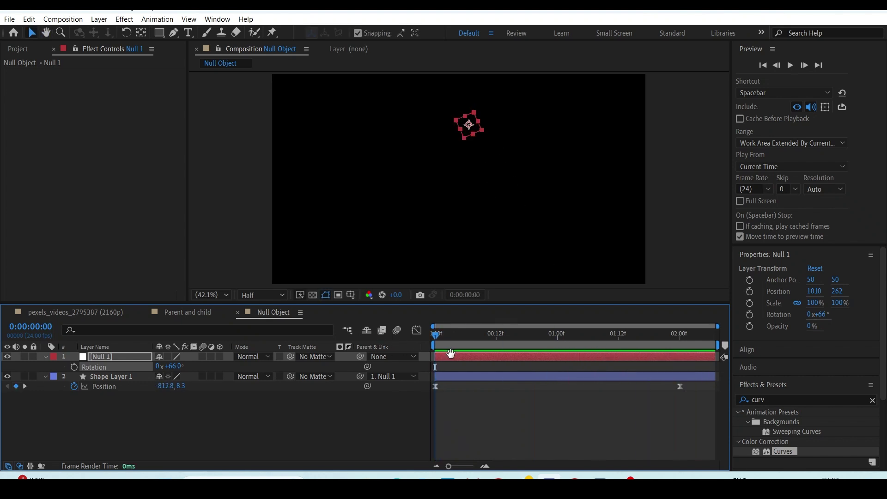
{"action": "key", "text": "space"}
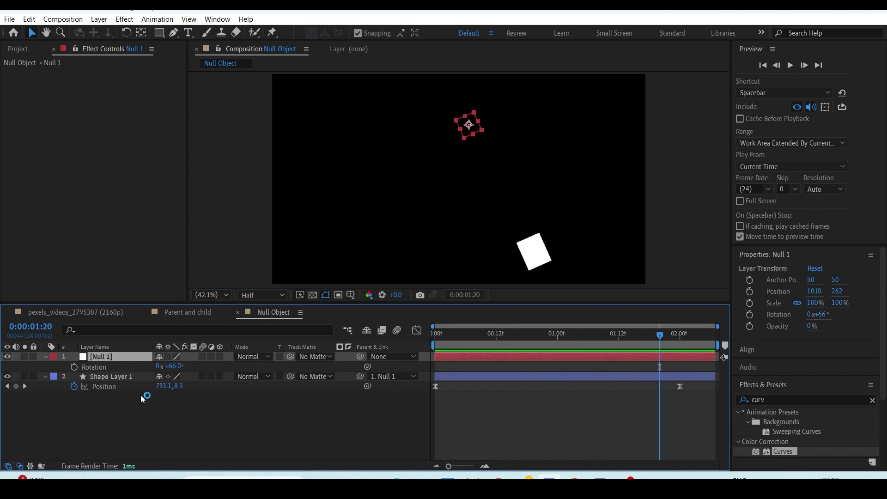
Delete the null layer and scrub through the rectangle's remaining animation.
{"action": "key", "text": "Delete"}
{"action": "left_click", "coordinate": [129, 357]}
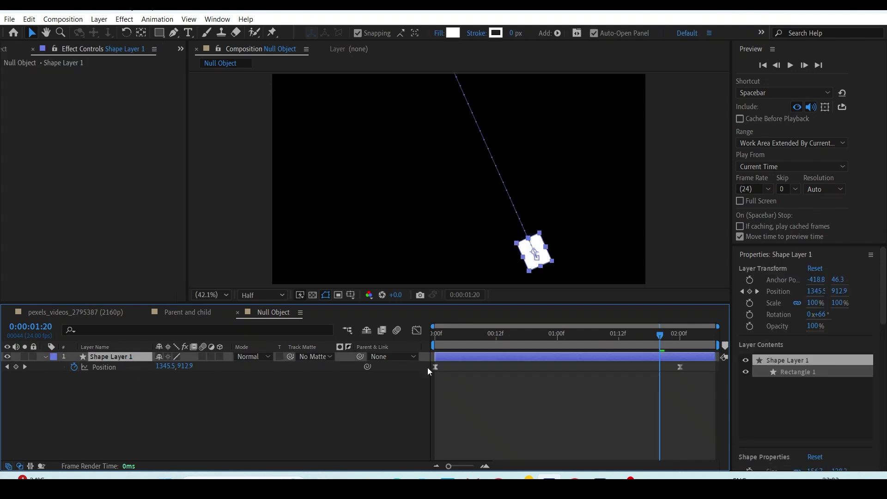
{"action": "mouse_move", "coordinate": [467, 336]}
{"action": "left_mouse_down"}
{"action": "mouse_move", "coordinate": [435, 338]}
{"action": "mouse_move", "coordinate": [478, 346]}
{"action": "left_mouse_up"}
{"action": "left_click_drag", "start_coordinate": [573, 342], "coordinate": [597, 365]}
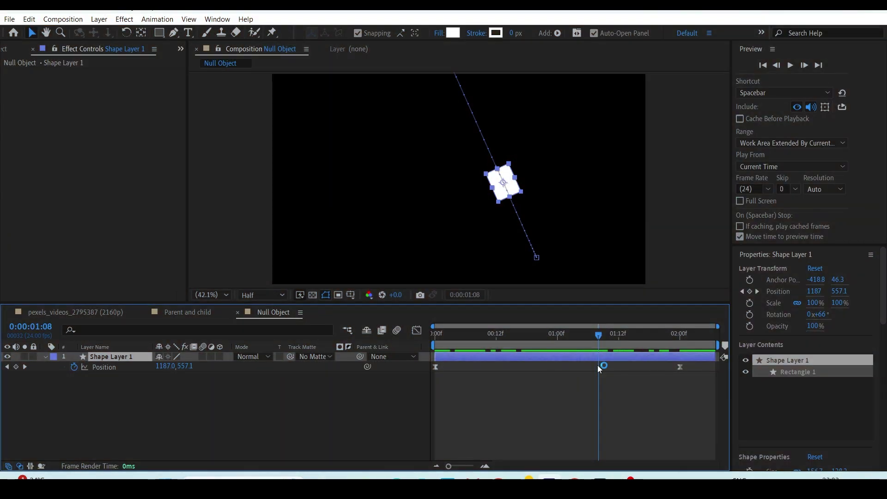
Create a new 1920x1080, 24 fps composition named Guide layer.
{"action": "key", "text": "ctrl+n"}
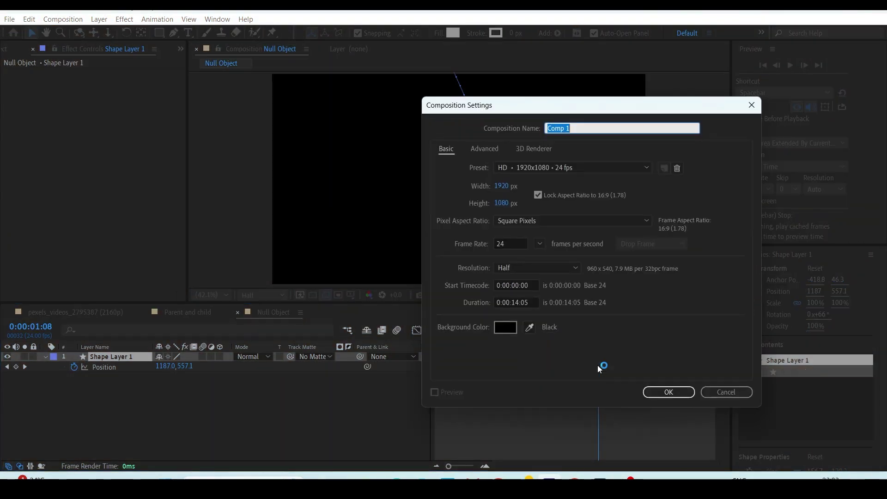
{"action": "type", "text": "Guide layer"}
{"action": "left_click", "coordinate": [672, 392]}
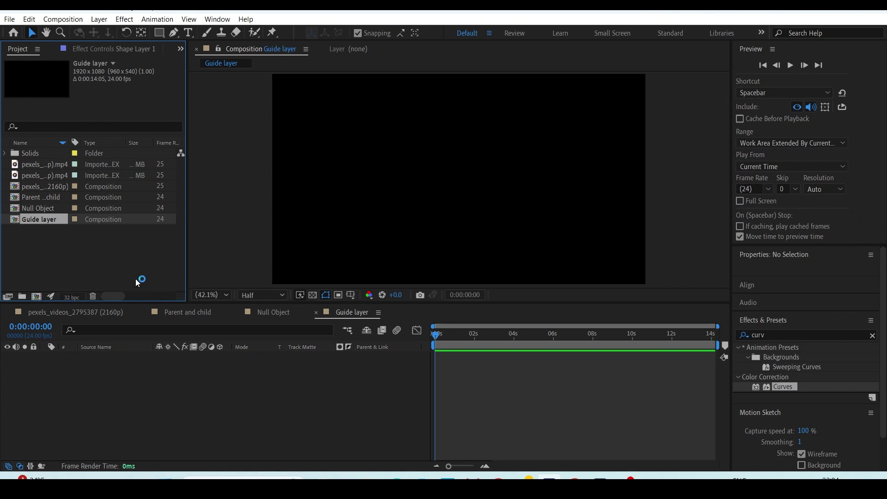
Place the Captain America wallpaper image in the composition, scale it to 71% and lock its layer.
{"action": "left_click_drag", "start_coordinate": [51, 231], "coordinate": [201, 390]}
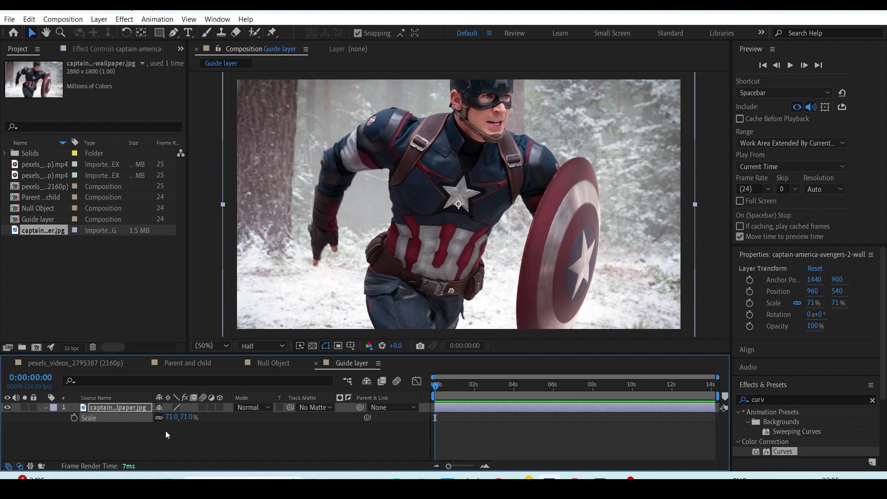
{"action": "left_click", "coordinate": [33, 407]}
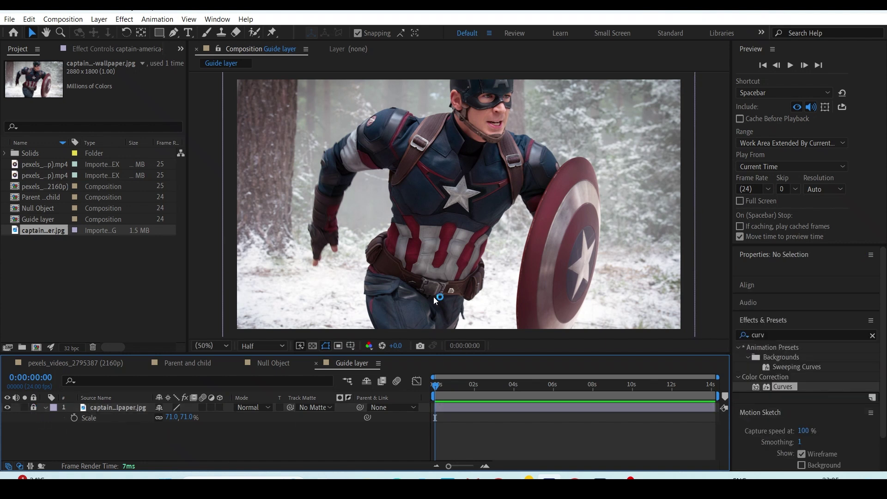
Trace the star on the figure's chest with the Pen tool as a closed ten-point white shape.
{"action": "scroll", "coordinate": [480, 178], "scroll_direction": "up", "scroll_amount": 1}
{"action": "scroll", "coordinate": [406, 231], "scroll_direction": "down", "scroll_amount": 1}
{"action": "scroll", "coordinate": [459, 203], "scroll_direction": "up", "scroll_amount": 4}
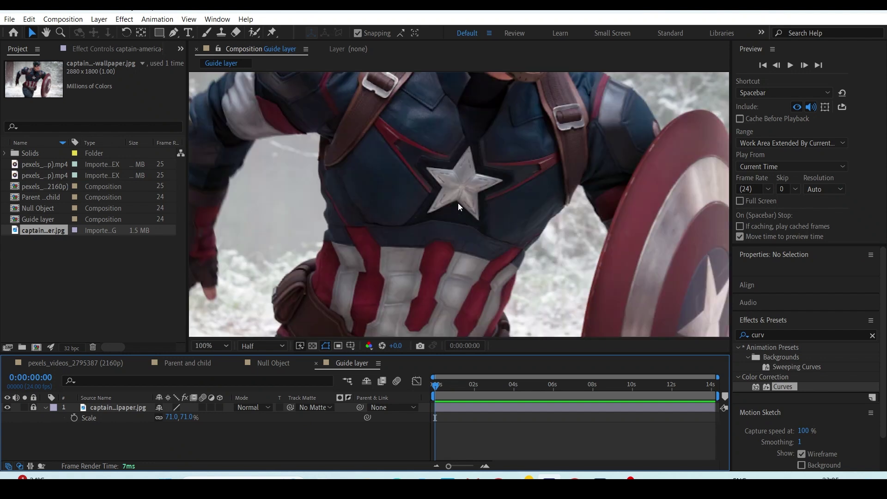
{"action": "left_click_drag", "start_coordinate": [475, 173], "coordinate": [471, 210]}
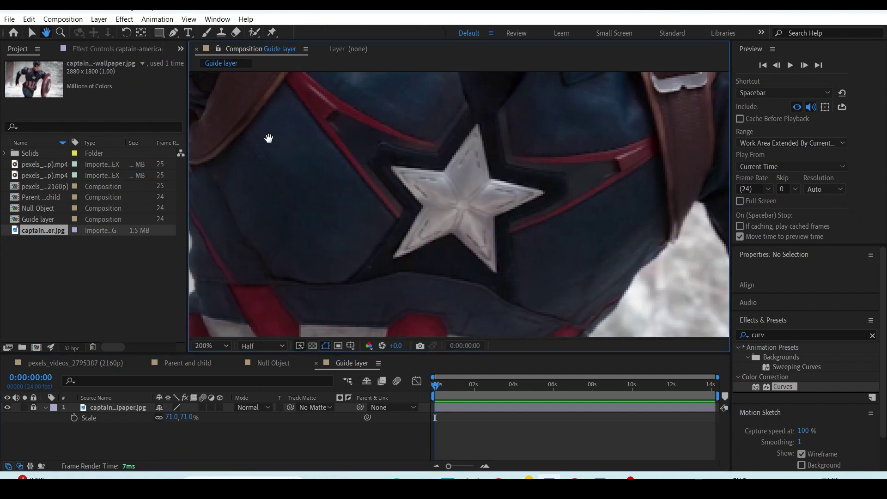
{"action": "left_click", "coordinate": [174, 32]}
{"action": "scroll", "coordinate": [453, 162], "scroll_direction": "up", "scroll_amount": 2}
{"action": "left_click", "coordinate": [425, 195]}
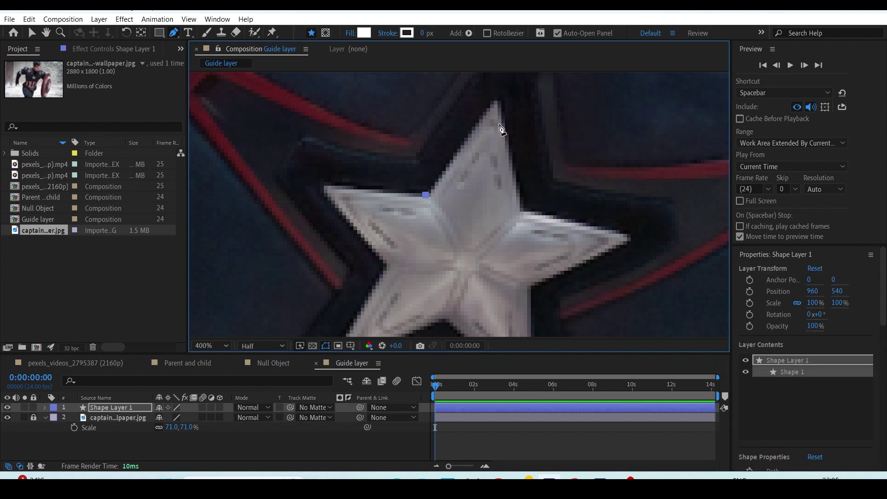
{"action": "left_click", "coordinate": [496, 102]}
{"action": "left_click", "coordinate": [521, 208]}
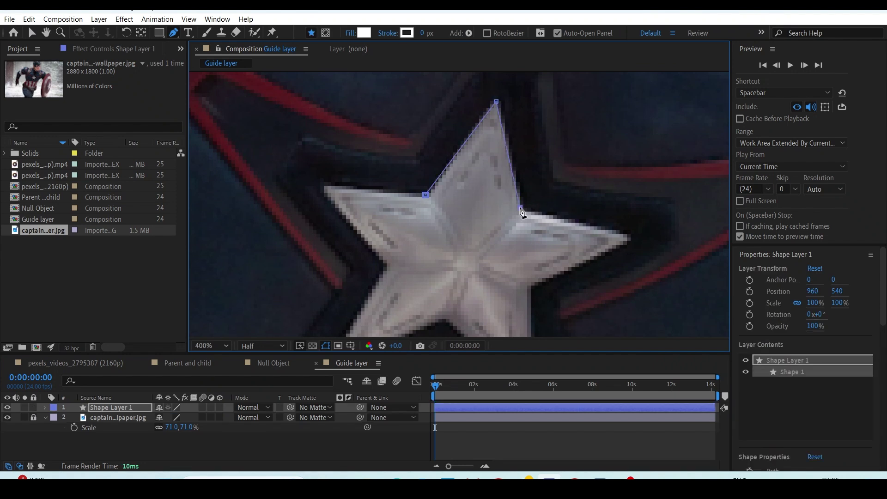
{"action": "left_click", "coordinate": [629, 240]}
{"action": "left_click_drag", "start_coordinate": [575, 274], "coordinate": [587, 196]}
{"action": "left_click", "coordinate": [546, 209]}
{"action": "left_click_drag", "start_coordinate": [561, 264], "coordinate": [574, 186]}
{"action": "left_click", "coordinate": [561, 242]}
{"action": "left_click", "coordinate": [472, 166]}
{"action": "left_click_drag", "start_coordinate": [460, 176], "coordinate": [554, 291]}
{"action": "left_click", "coordinate": [469, 302]}
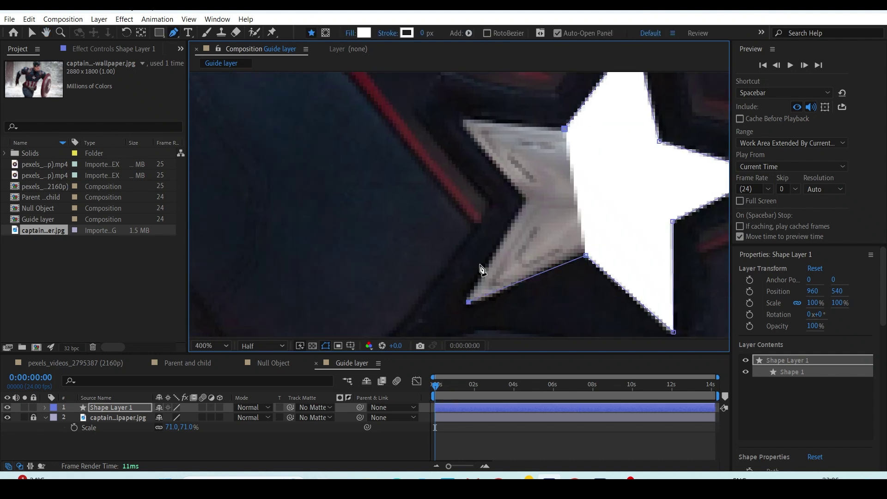
{"action": "left_click", "coordinate": [524, 202]}
{"action": "left_click", "coordinate": [464, 124]}
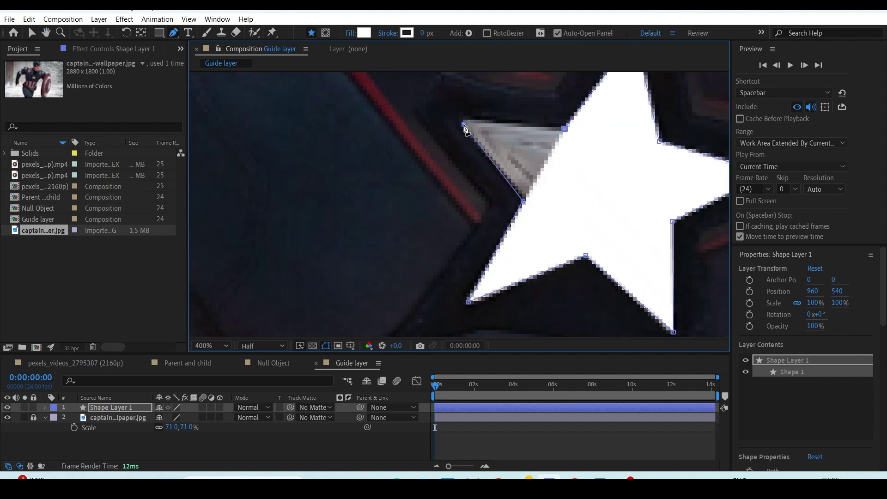
{"action": "left_click", "coordinate": [565, 129]}
{"action": "scroll", "coordinate": [580, 165], "scroll_direction": "down", "scroll_amount": 2}
{"action": "scroll", "coordinate": [580, 165], "scroll_direction": "down", "scroll_amount": 1}
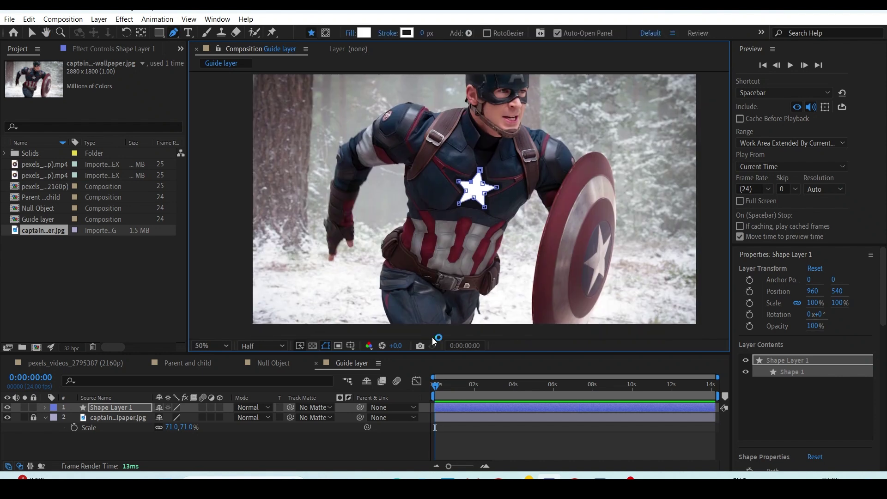
{"action": "key", "text": "v"}
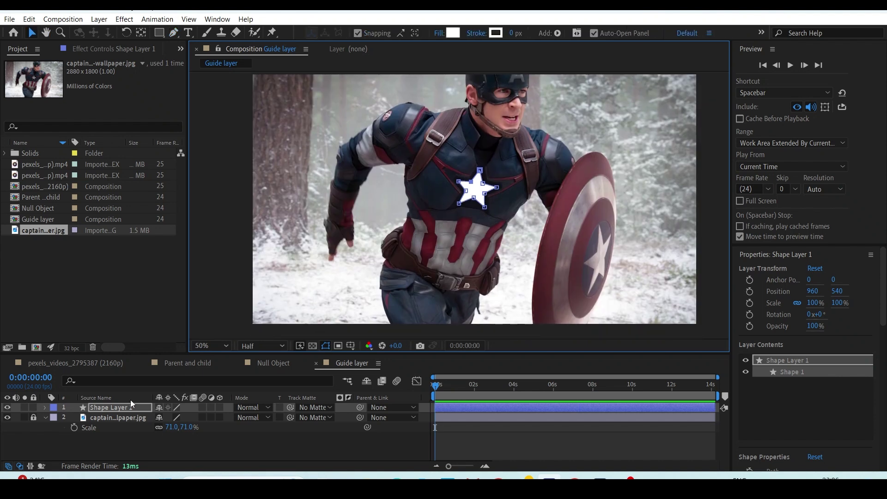
Unlock the Captain America image layer and turn it into a guide layer.
{"action": "left_click", "coordinate": [33, 417]}
{"action": "left_click", "coordinate": [120, 421]}
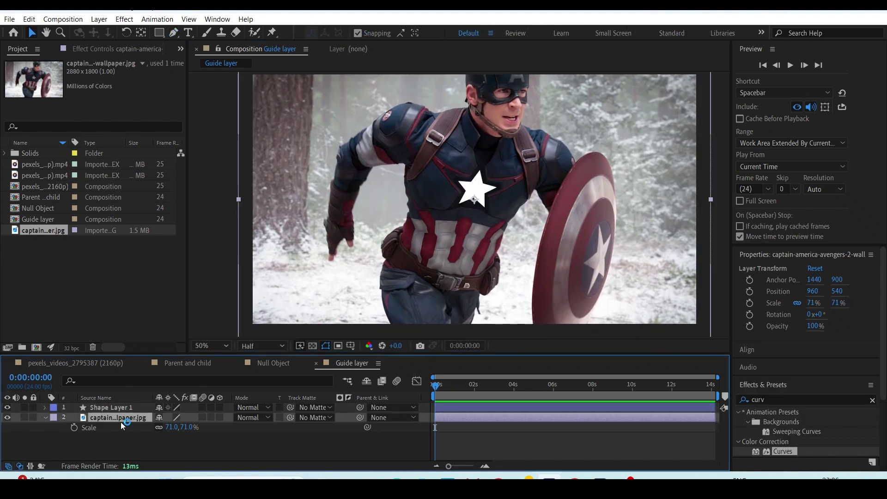
{"action": "right_click", "coordinate": [120, 423]}
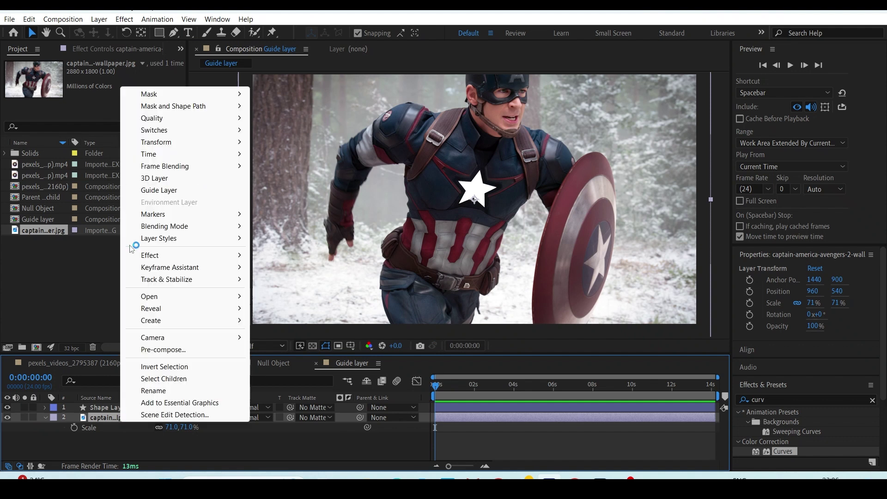
{"action": "left_click", "coordinate": [158, 190]}
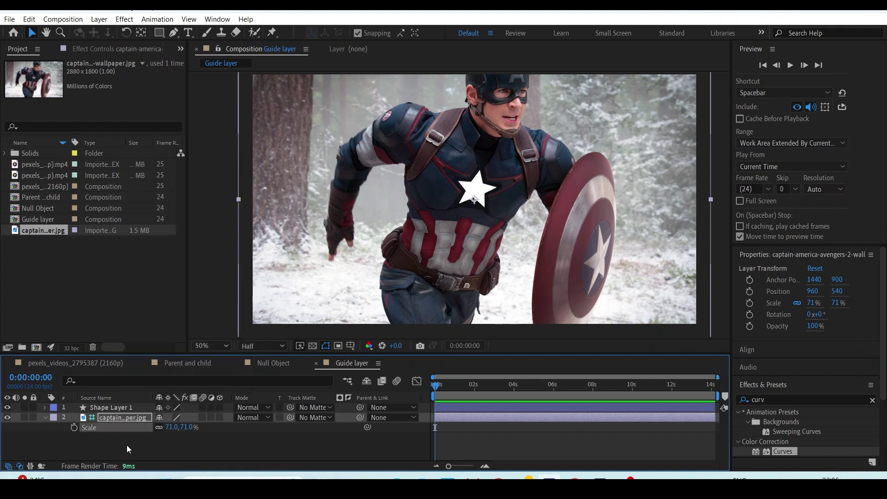
{"action": "left_click_drag", "start_coordinate": [182, 453], "coordinate": [75, 419]}
{"action": "left_click", "coordinate": [113, 442]}
{"action": "left_click", "coordinate": [120, 418]}
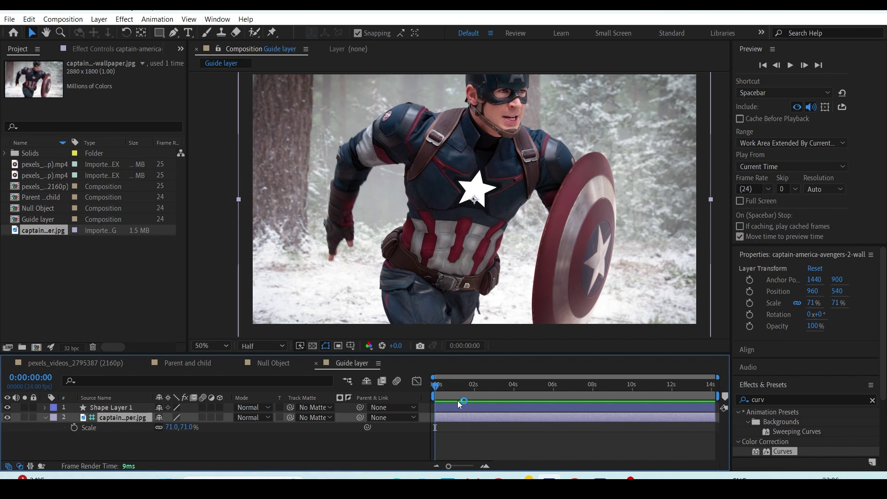
Create a 1920x1080, 24 fps composition named Parent and null and add the Goddess of the Sea MP3 to it.
{"action": "key", "text": "ctrl+n"}
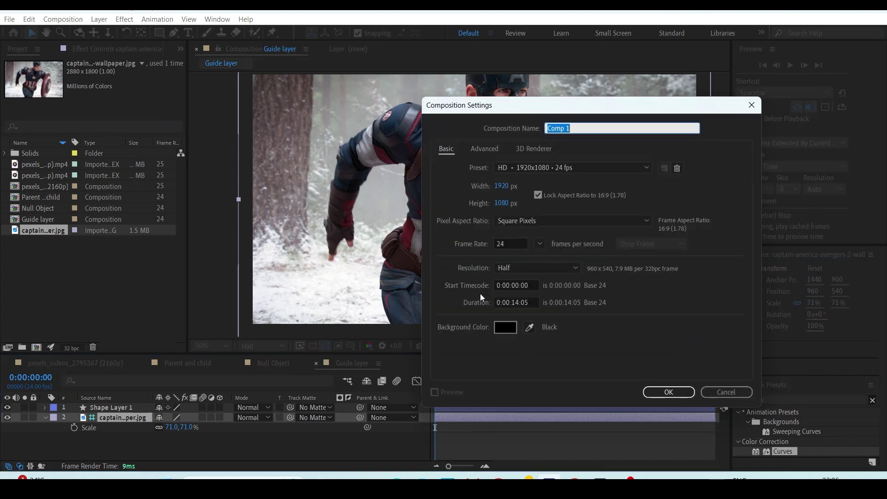
{"action": "type", "text": "Parent and null"}
{"action": "left_click", "coordinate": [670, 391]}
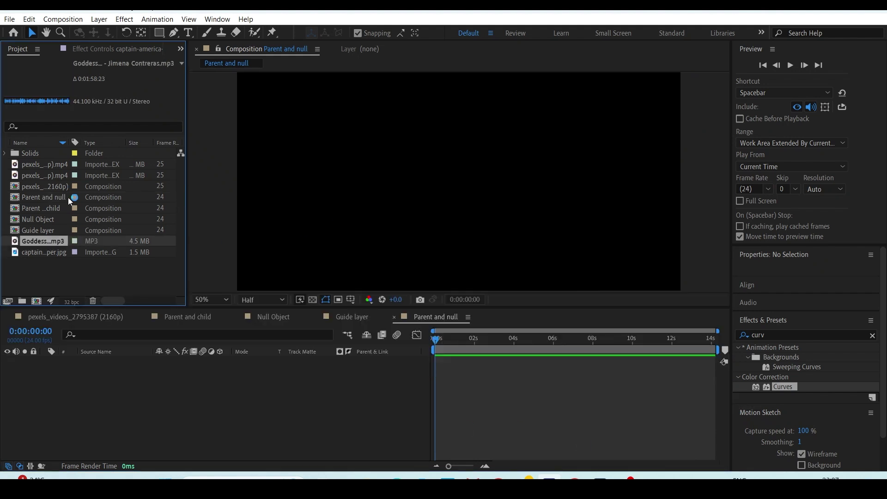
{"action": "left_click_drag", "start_coordinate": [57, 239], "coordinate": [181, 388]}
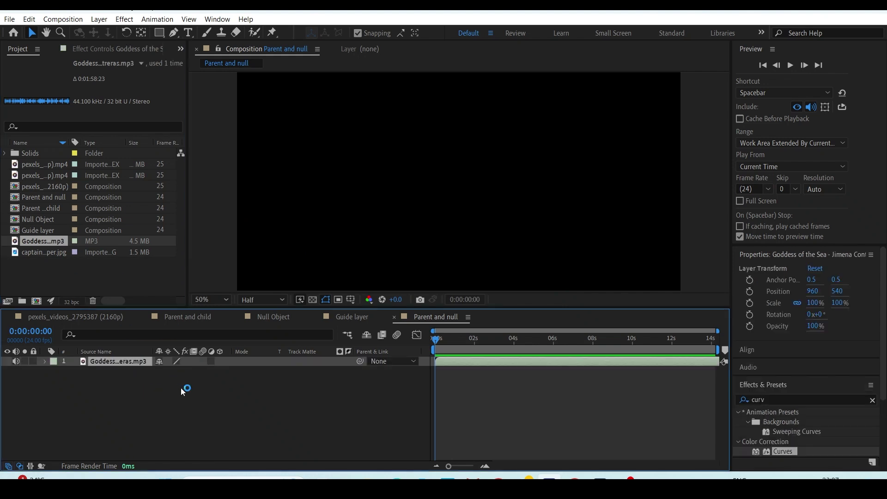
Draw a white circle about 512 px wide with the Ellipse tool in the upper-left middle area of the composition.
{"action": "left_click", "coordinate": [188, 33]}
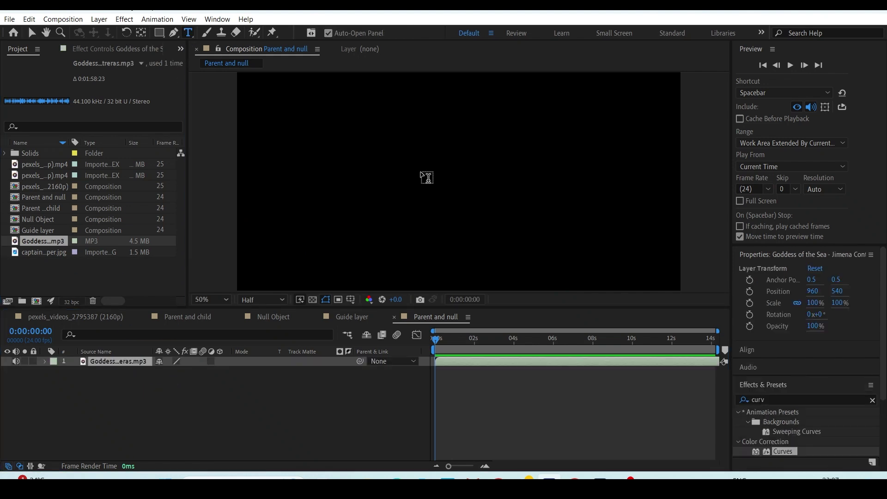
{"action": "left_click", "coordinate": [159, 33]}
{"action": "left_click", "coordinate": [208, 58]}
{"action": "mouse_move", "coordinate": [406, 159]}
{"action": "left_mouse_down"}
{"action": "mouse_move", "coordinate": [474, 218]}
{"action": "mouse_move", "coordinate": [465, 208]}
{"action": "left_mouse_up"}
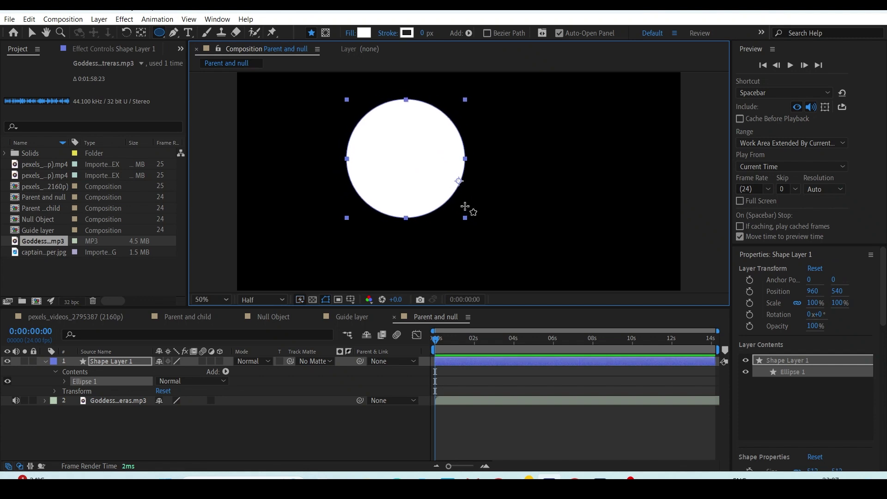
Centre the anchor point on the circle and move the circle near the middle of the composition.
{"action": "key", "text": "ctrl+alt+Home"}
{"action": "key", "text": "v"}
{"action": "left_click_drag", "start_coordinate": [457, 198], "coordinate": [505, 221]}
{"action": "scroll", "coordinate": [585, 208], "scroll_direction": "down", "scroll_amount": 2}
{"action": "left_click", "coordinate": [210, 299]}
{"action": "left_click", "coordinate": [218, 106]}
{"action": "left_click_drag", "start_coordinate": [441, 306], "coordinate": [445, 341]}
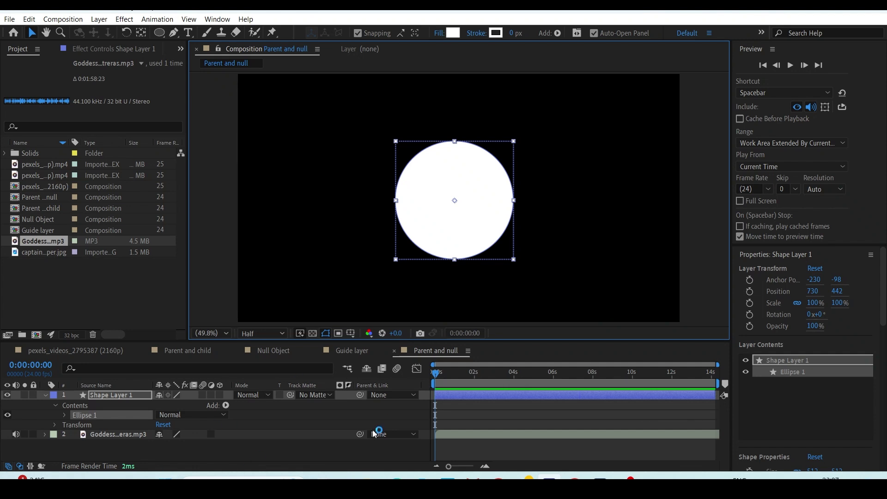
Convert the MP3 layer's audio to keyframes with the Keyframe Assistant.
{"action": "left_click", "coordinate": [121, 436]}
{"action": "right_click", "coordinate": [121, 436]}
{"action": "mouse_move", "coordinate": [158, 277]}
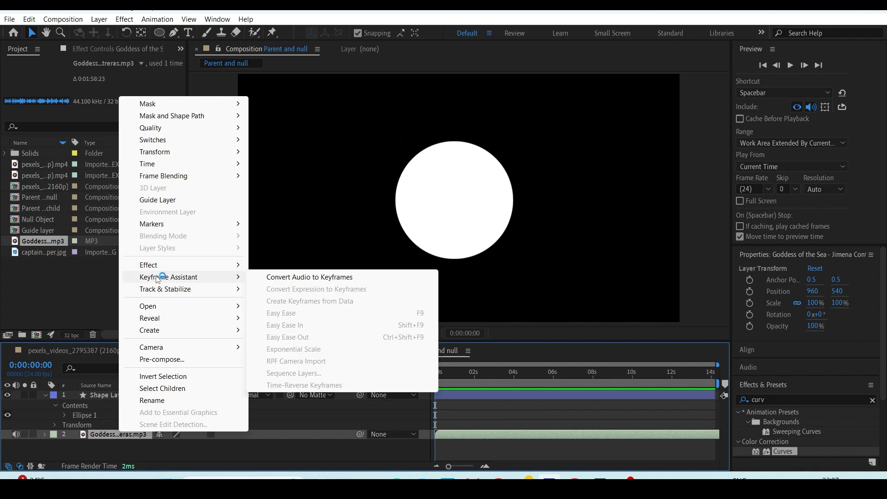
{"action": "left_click", "coordinate": [295, 277]}
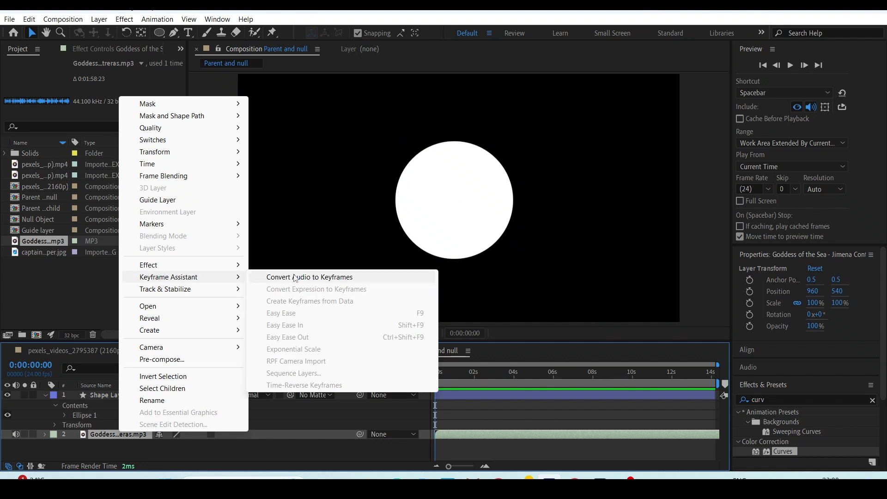
Reveal the Audio Amplitude layer's keyframes and examine the value graph of its Both Channels slider.
{"action": "left_click", "coordinate": [110, 405]}
{"action": "left_click", "coordinate": [112, 395]}
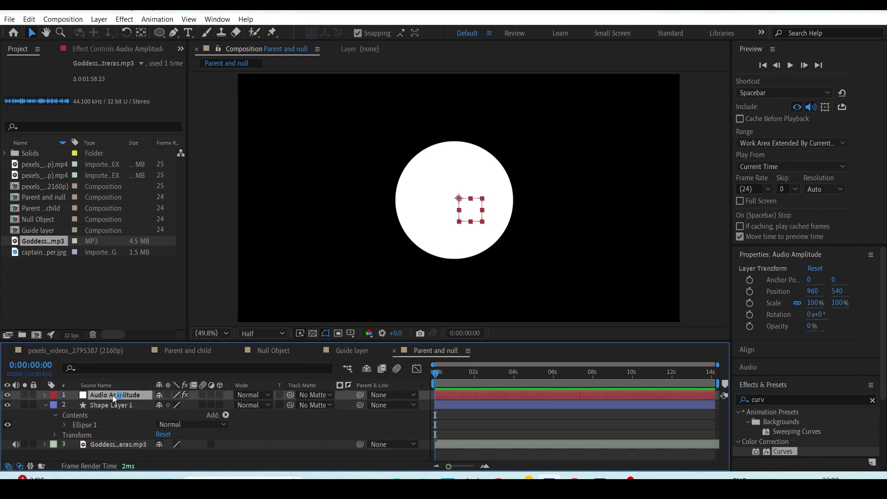
{"action": "key", "text": "u"}
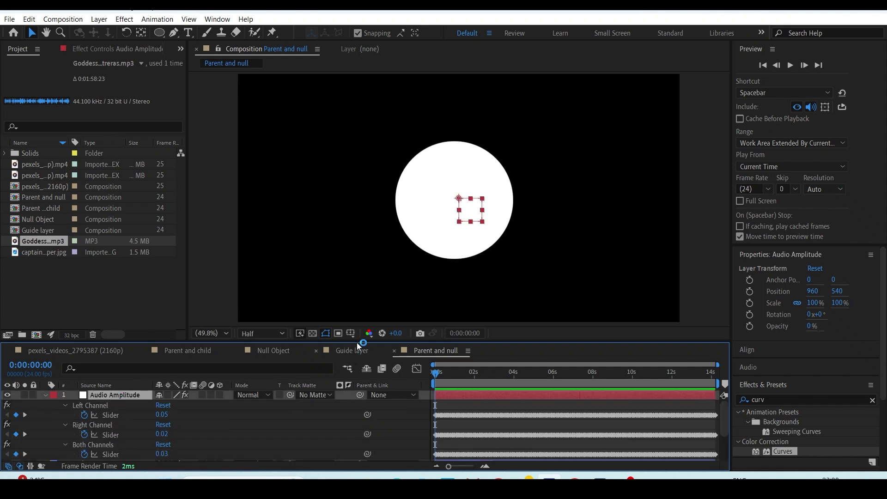
{"action": "left_click_drag", "start_coordinate": [361, 342], "coordinate": [362, 252]}
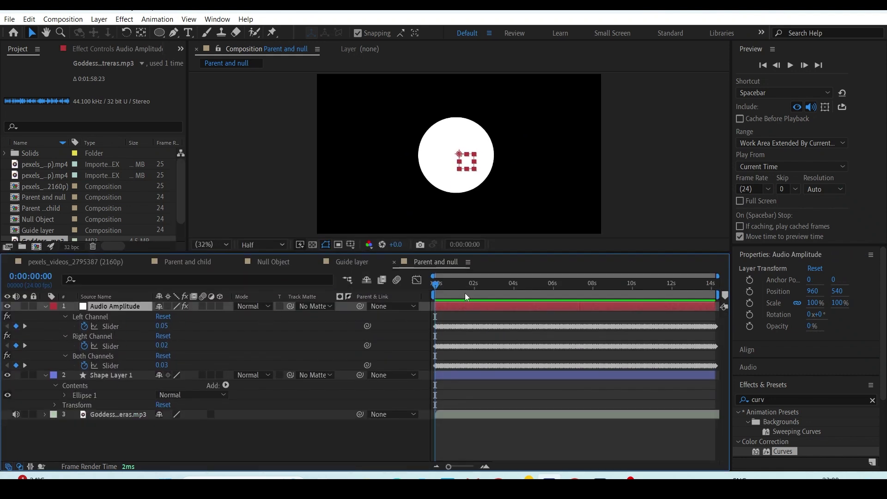
{"action": "left_click", "coordinate": [418, 280]}
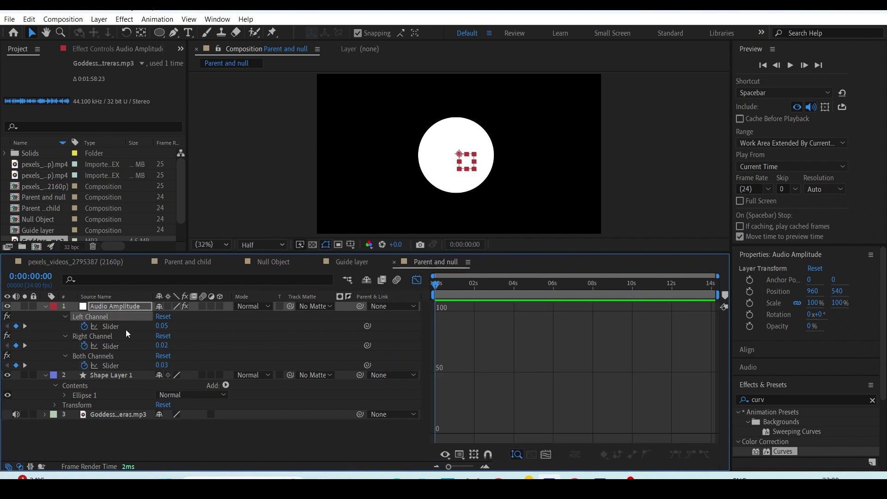
{"action": "left_click", "coordinate": [111, 366]}
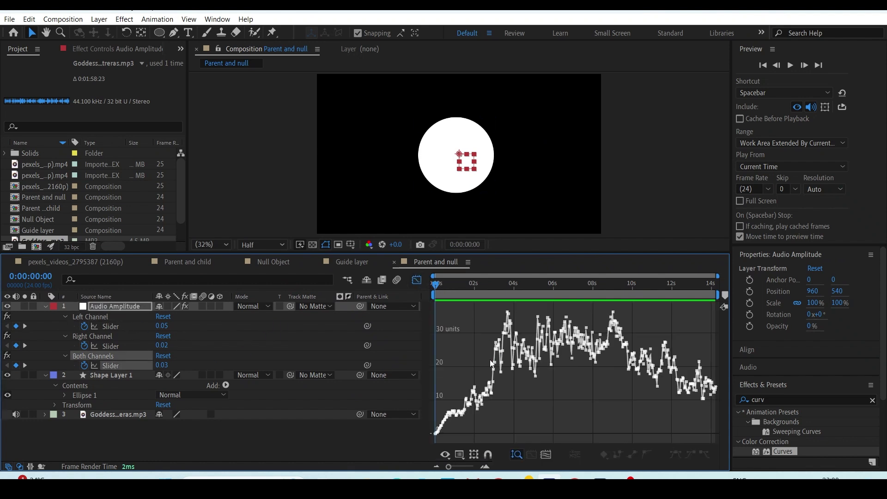
{"action": "key", "text": "shift+F3"}
Centre the circle layer's anchor point again and link its Scale to Audio Amplitude's Both Channels slider with the pick whip.
{"action": "left_click", "coordinate": [130, 378]}
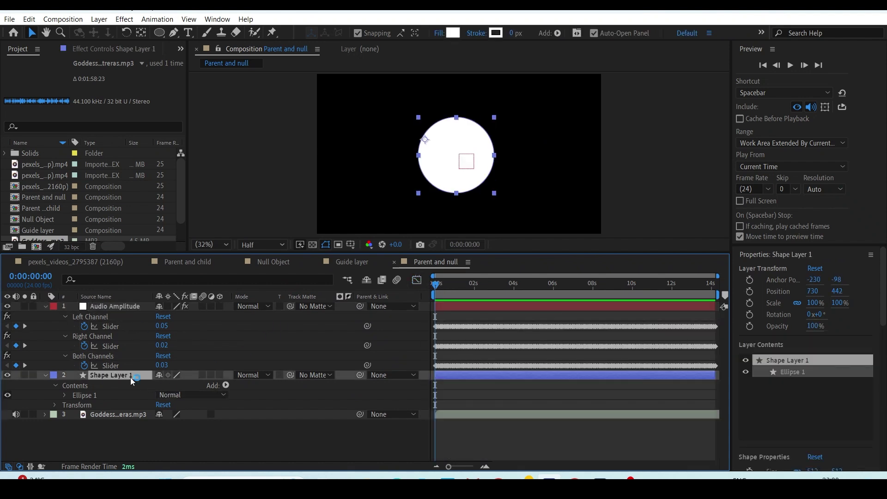
{"action": "key", "text": "ctrl+alt+Home"}
{"action": "key", "text": "s"}
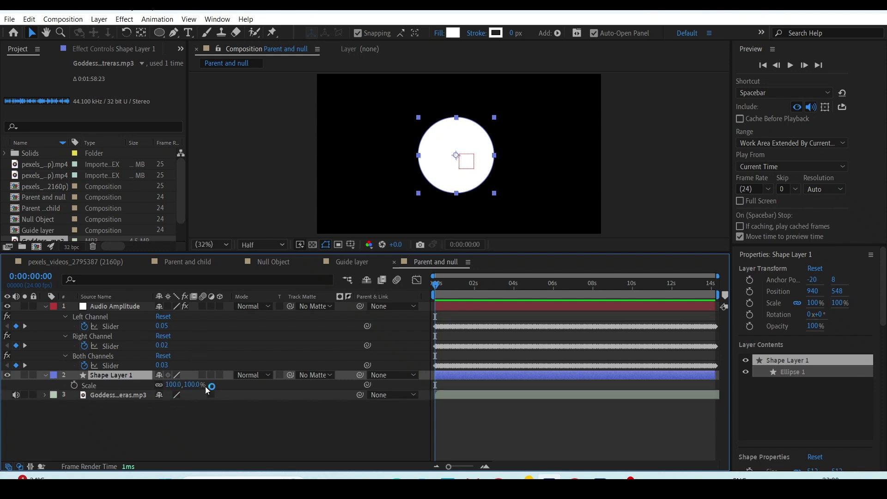
{"action": "mouse_move", "coordinate": [360, 377]}
{"action": "left_mouse_down"}
{"action": "mouse_move", "coordinate": [344, 352]}
{"action": "mouse_move", "coordinate": [130, 307]}
{"action": "mouse_move", "coordinate": [239, 366]}
{"action": "mouse_move", "coordinate": [88, 401]}
{"action": "mouse_move", "coordinate": [361, 377]}
{"action": "left_mouse_up"}
{"action": "left_click", "coordinate": [129, 386]}
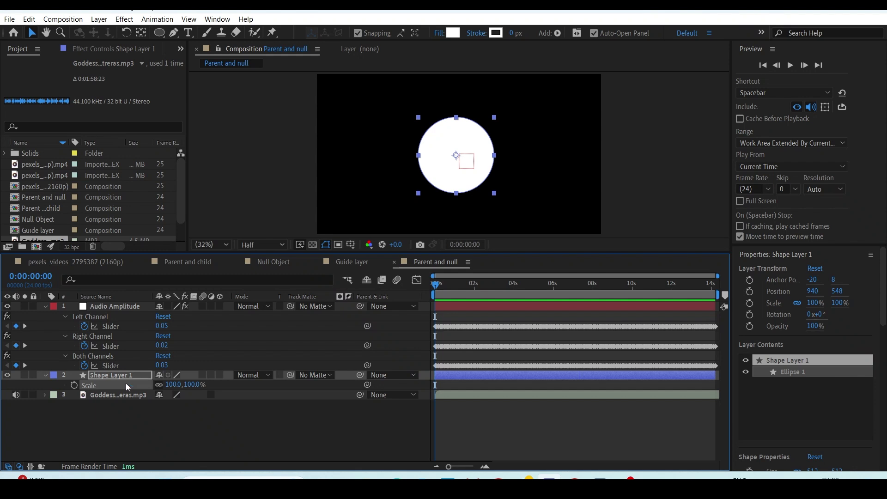
{"action": "left_click_drag", "start_coordinate": [368, 385], "coordinate": [129, 366]}
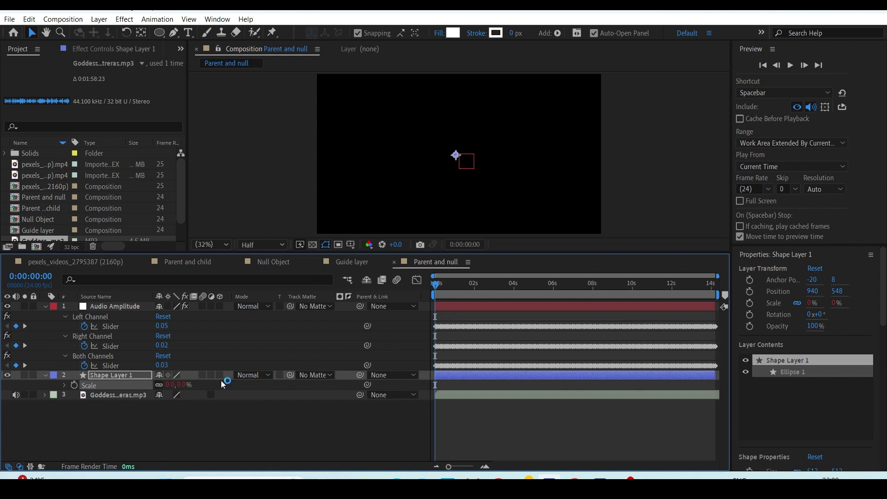
Preview the composition to check how the circle's scale reacts to the audio.
{"action": "left_click", "coordinate": [139, 373]}
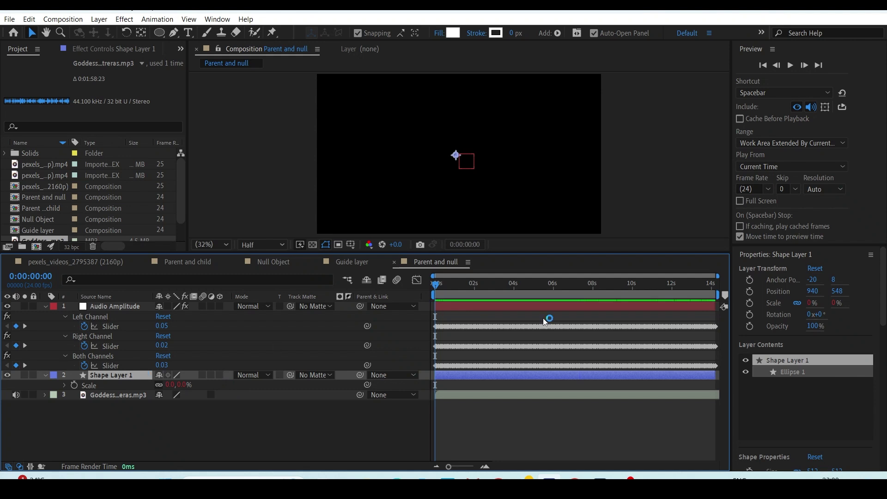
{"action": "key", "text": "space"}
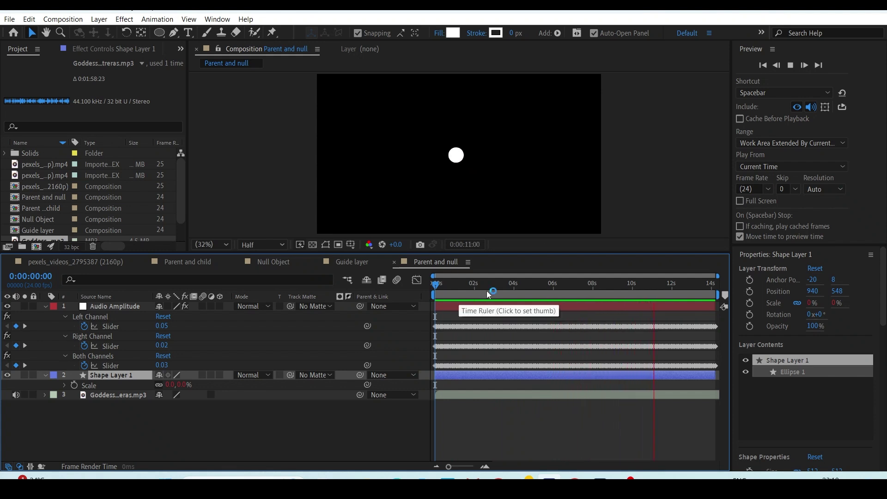
{"action": "key", "text": "space"}
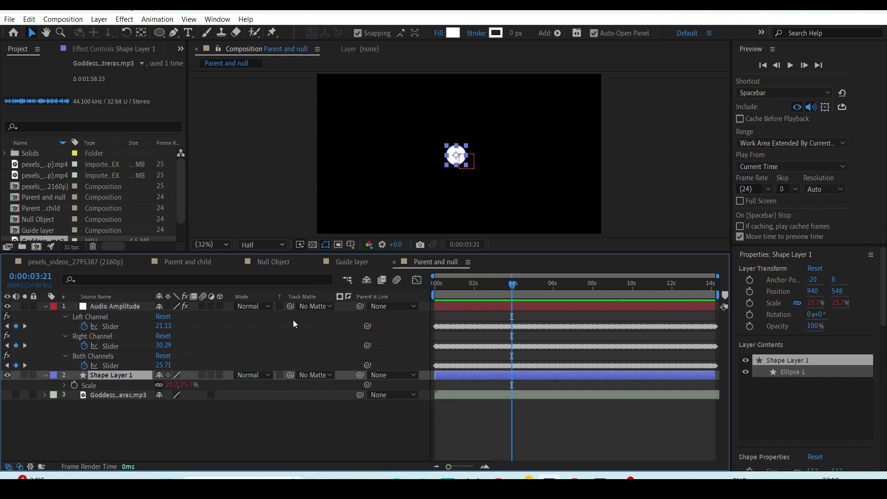
Set the Audio Amplitude null's position to 714, 266.
{"action": "left_click", "coordinate": [128, 308]}
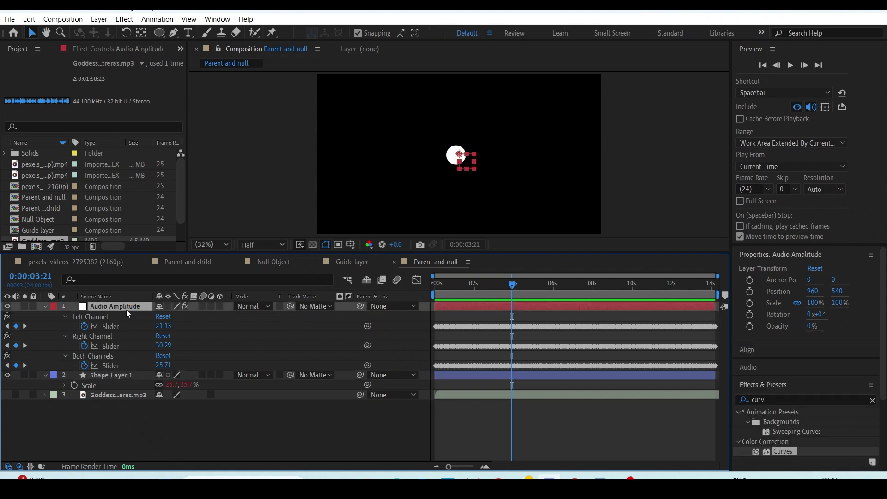
{"action": "key", "text": "p"}
{"action": "left_click_drag", "start_coordinate": [164, 316], "coordinate": [3, 298]}
{"action": "left_click_drag", "start_coordinate": [183, 317], "coordinate": [143, 329]}
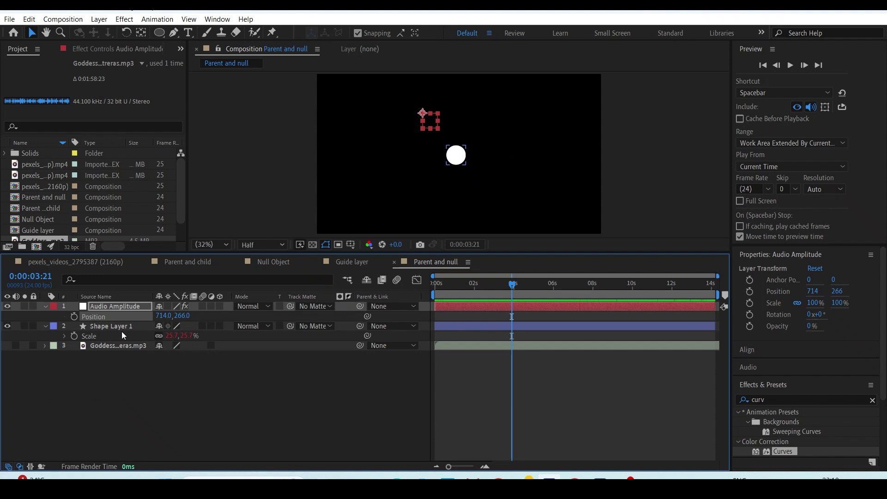
{"action": "left_click", "coordinate": [127, 306]}
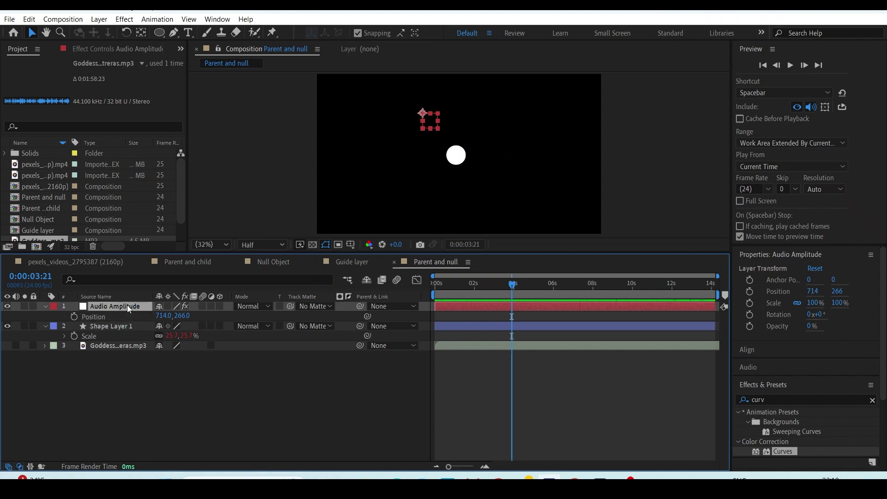